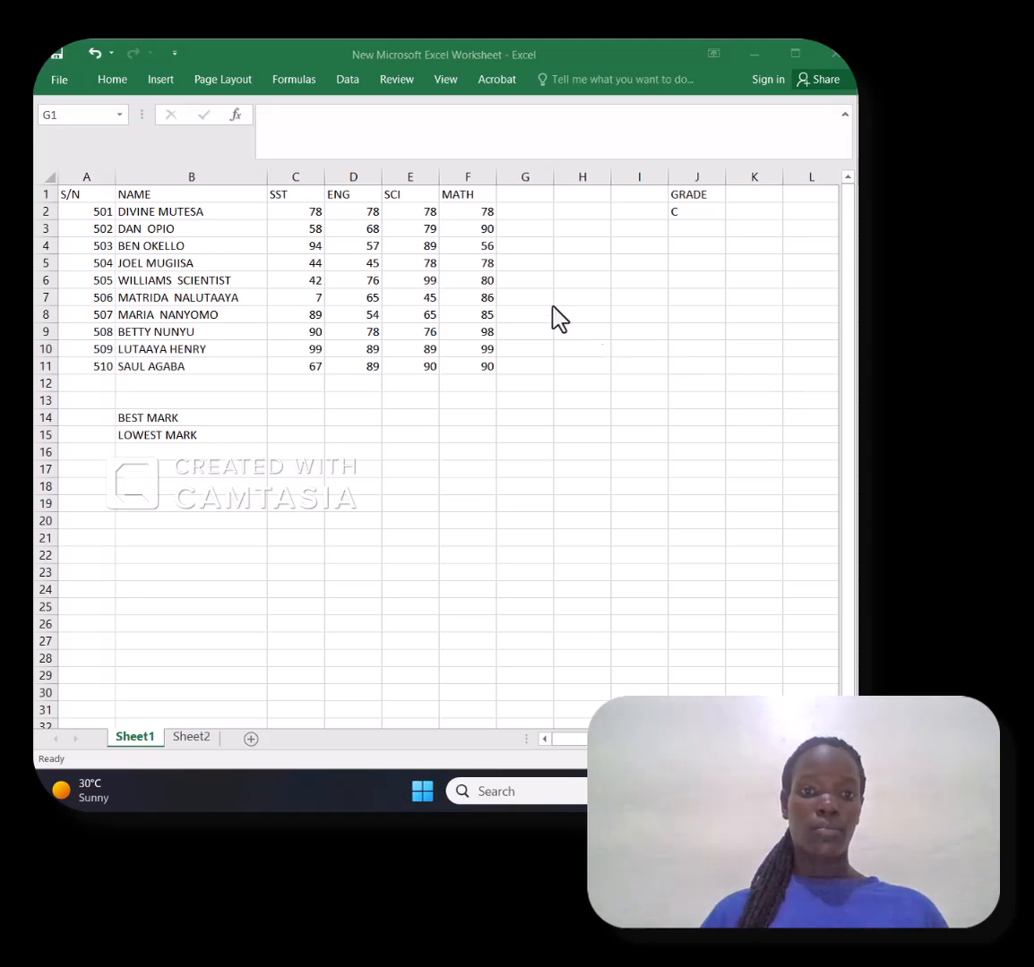
Add the column heading TOTAL in cell G1, beside MATH
left_click(516, 202)
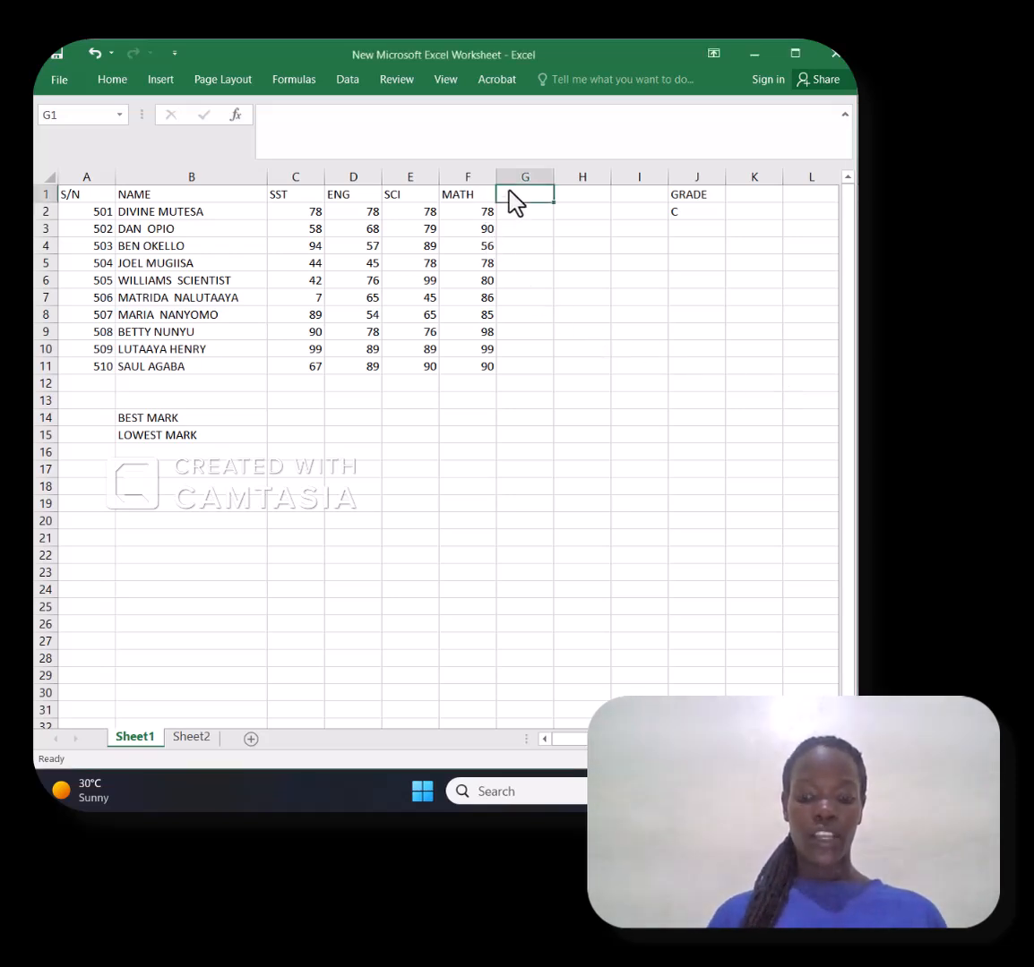
type("TOTAL")
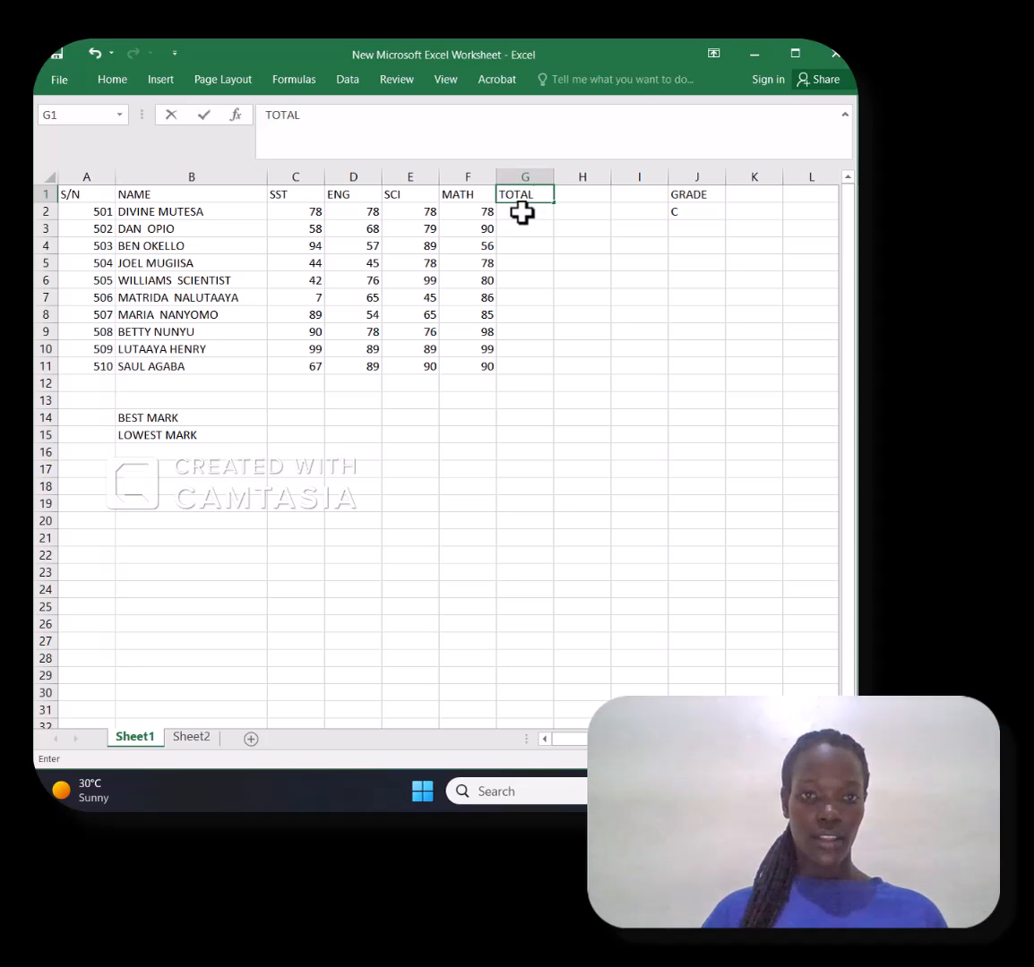
Try to total the first student's marks in cell G2 with a SUM formula that references C2
left_click(523, 212)
type("=")
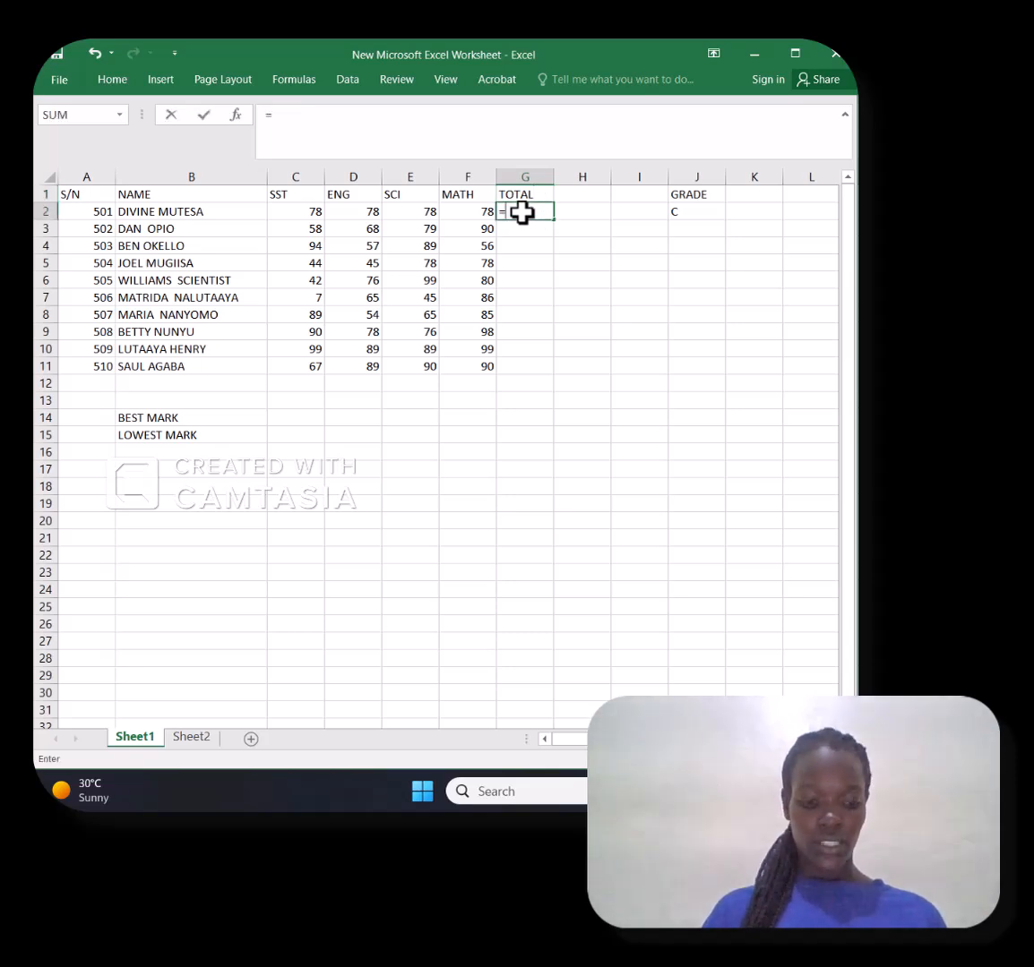
type("SAU")
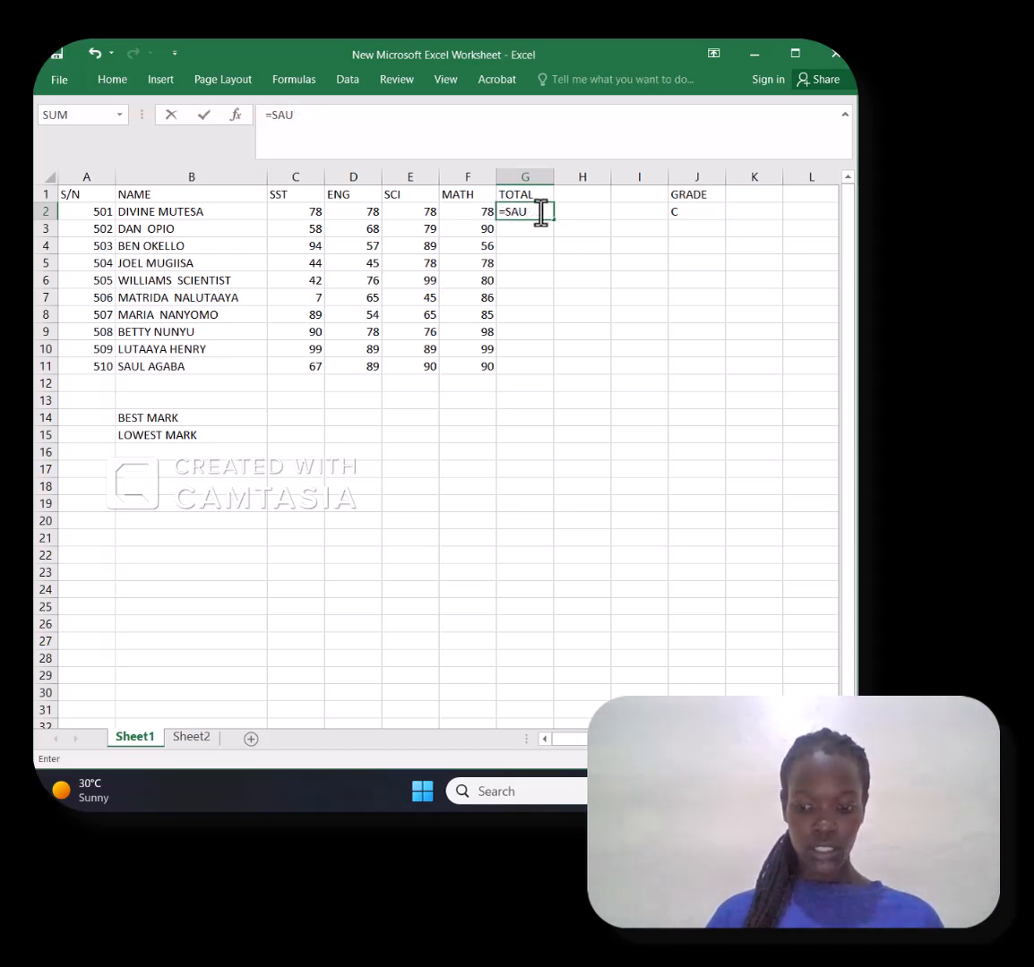
key("BackSpace")
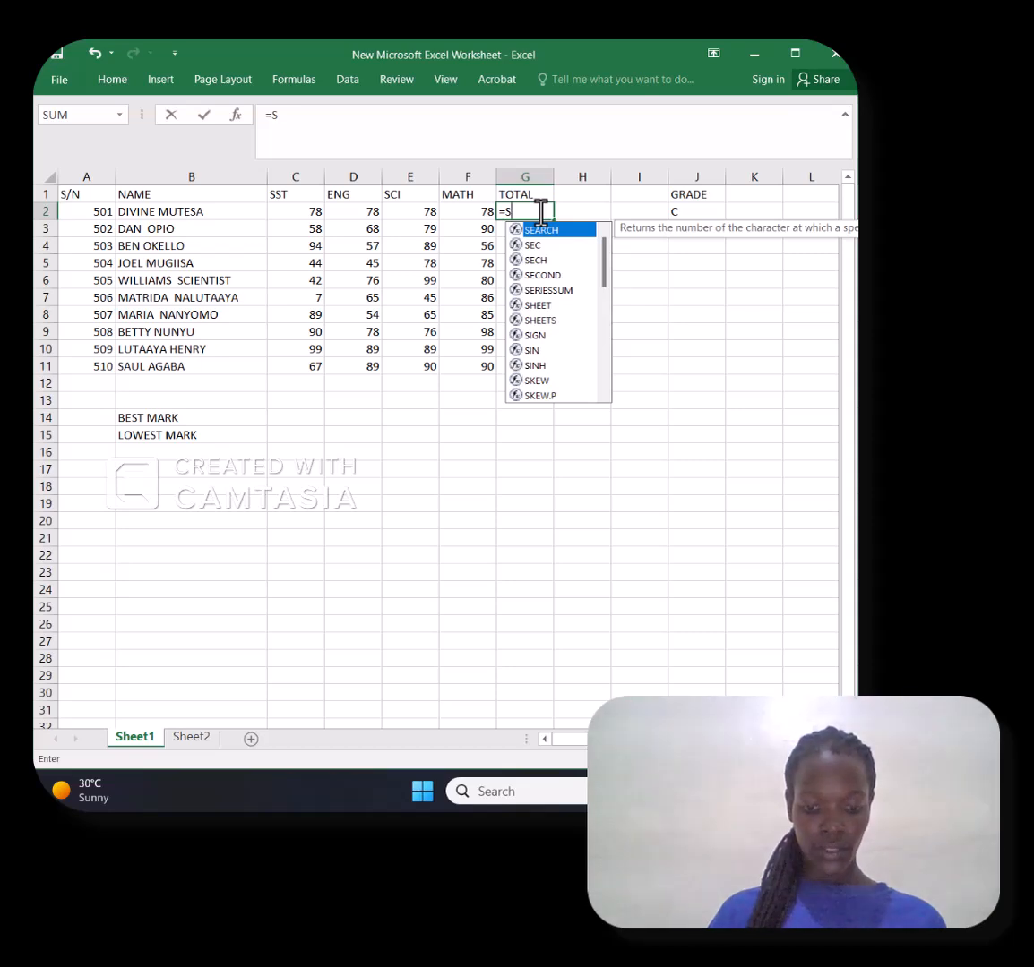
type("UM(")
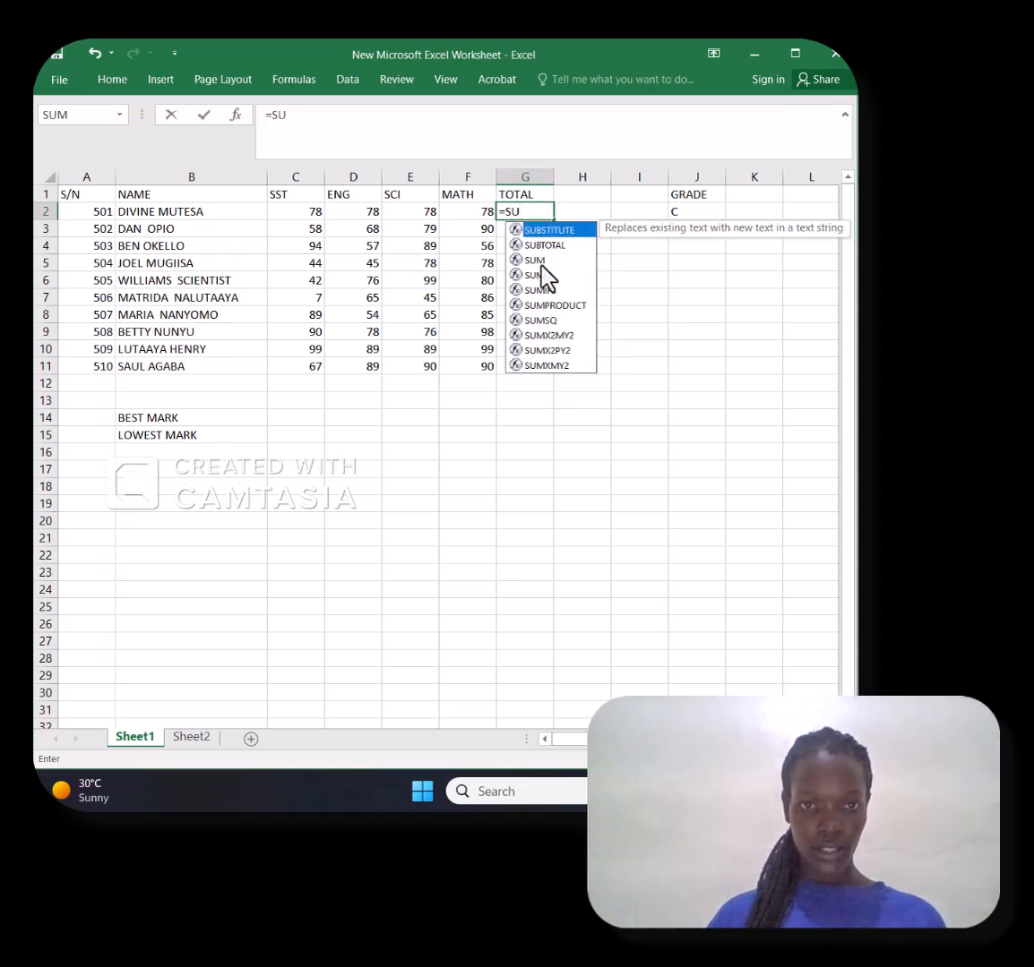
double_click(536, 261)
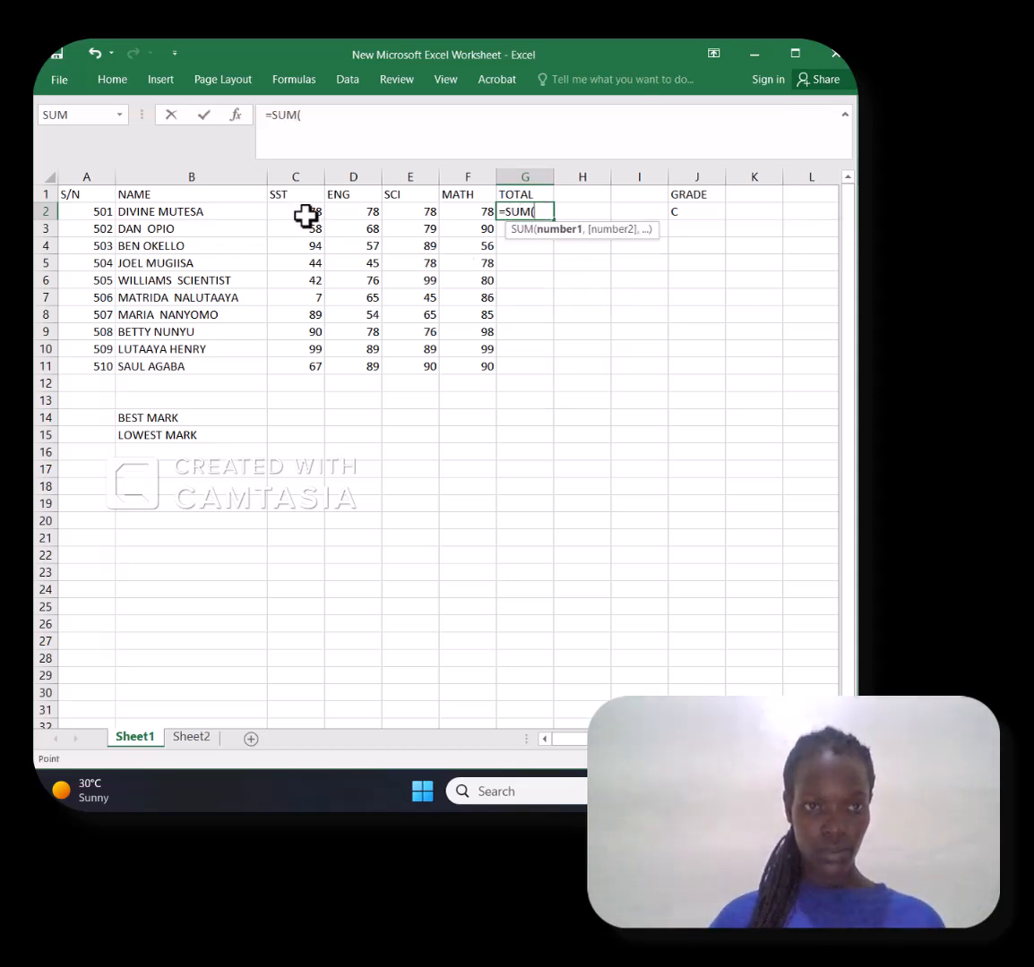
left_click(305, 215)
left_click(357, 220)
left_click(460, 197)
left_click(296, 229)
left_click(262, 212)
left_click(313, 213)
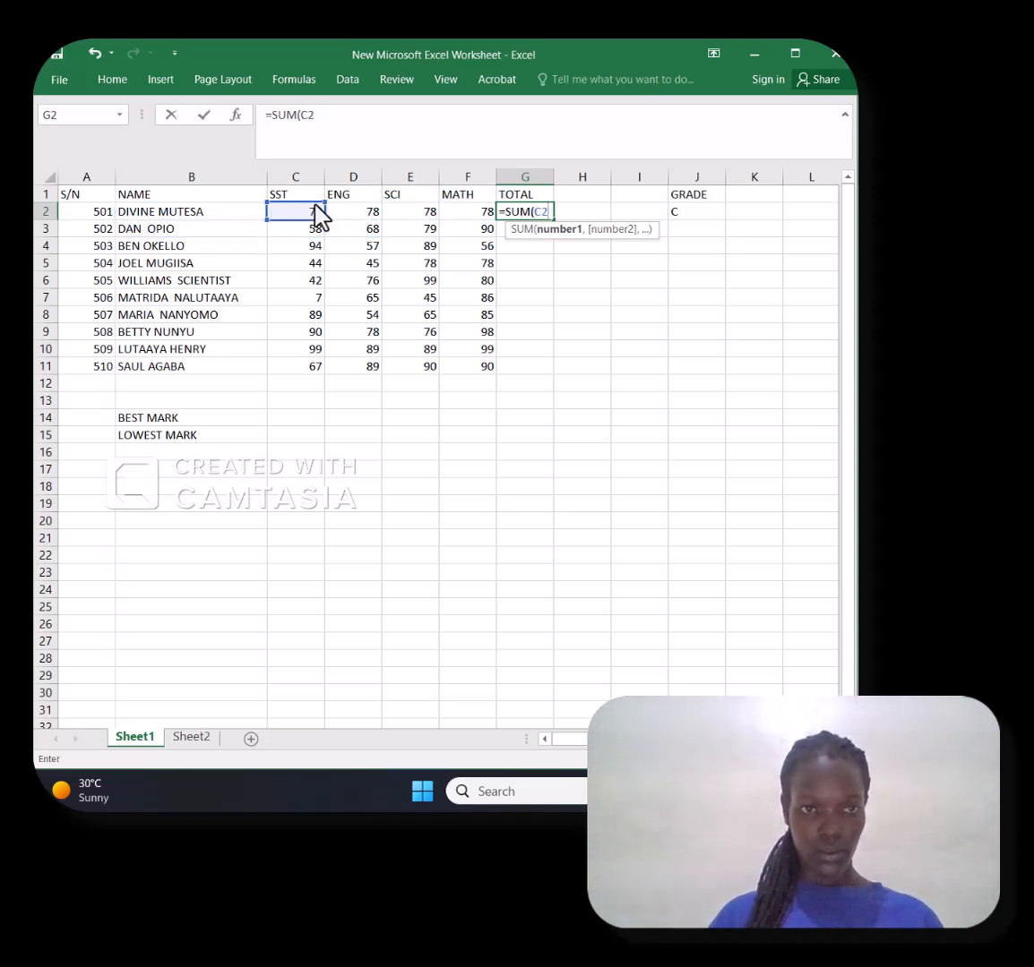
key("Return")
left_click(632, 282)
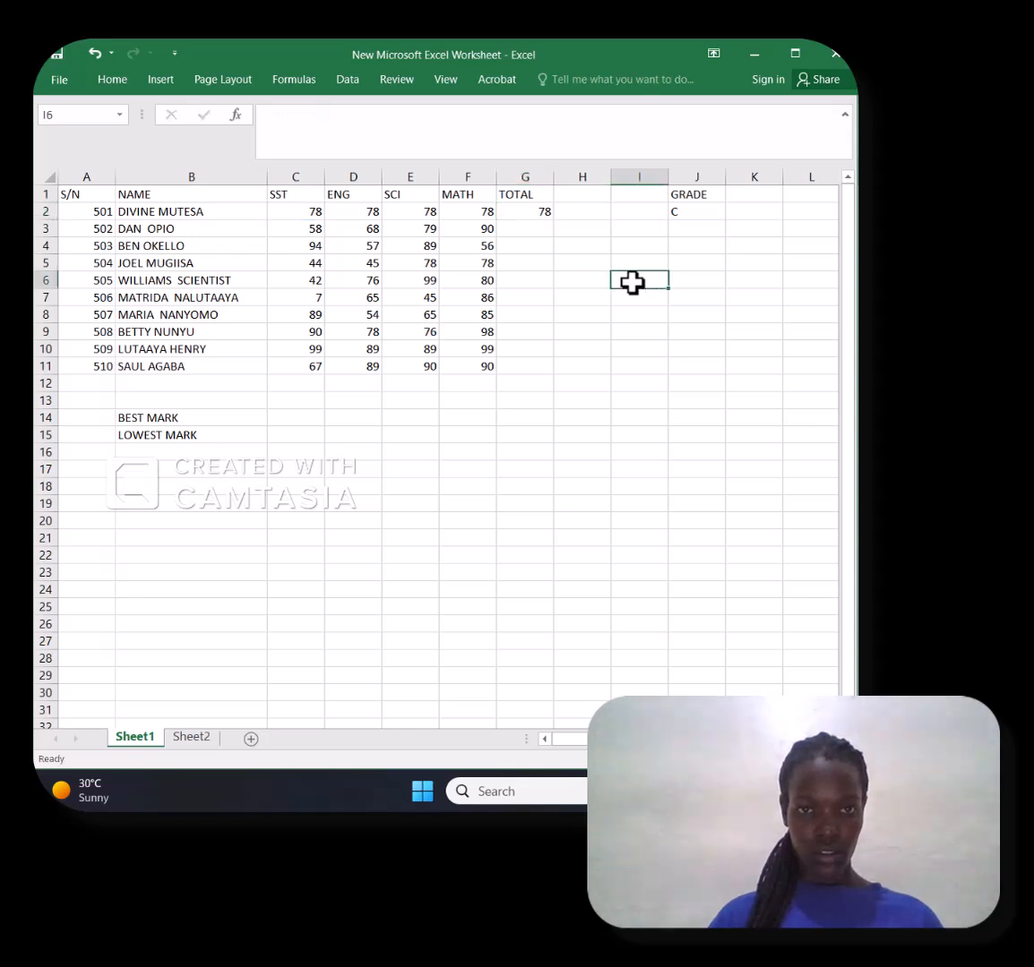
Replace the formula in G2 with =SUM(C2:F2) and fill it down through G11
left_click(536, 217)
key("BackSpace")
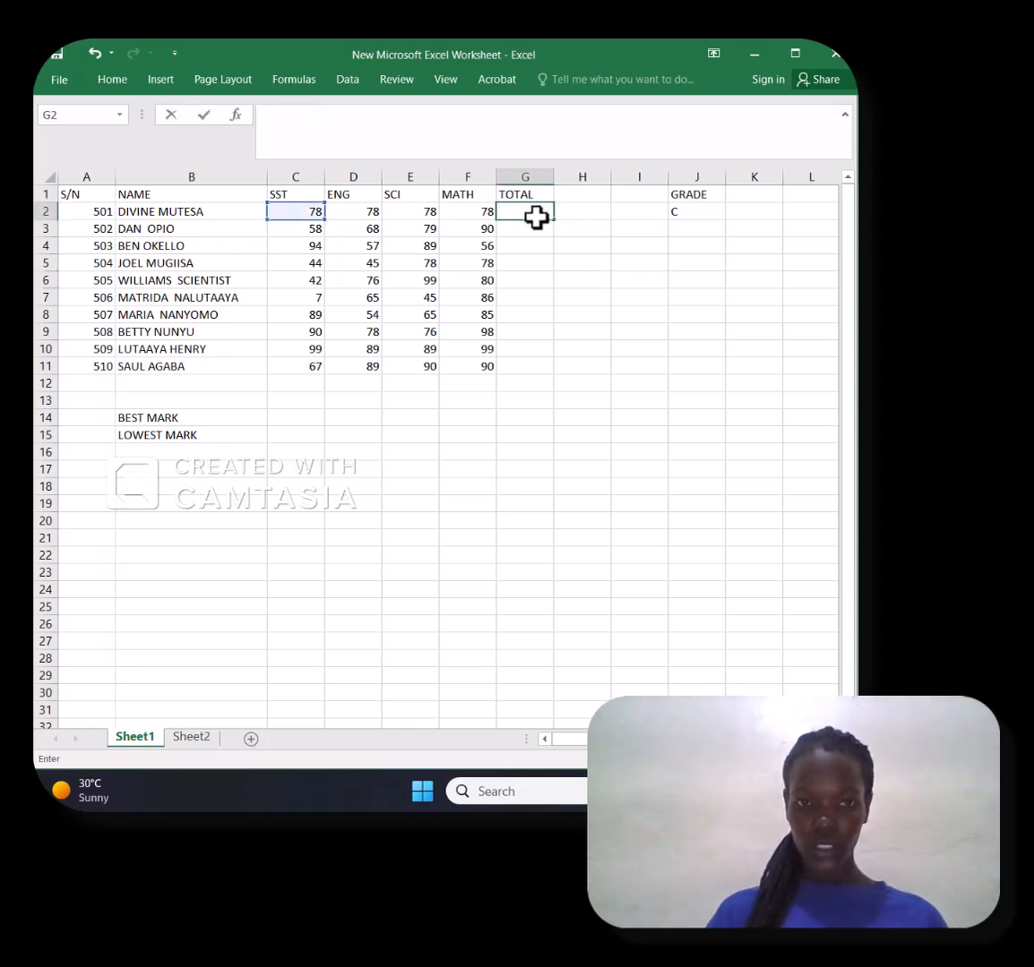
type("=SU")
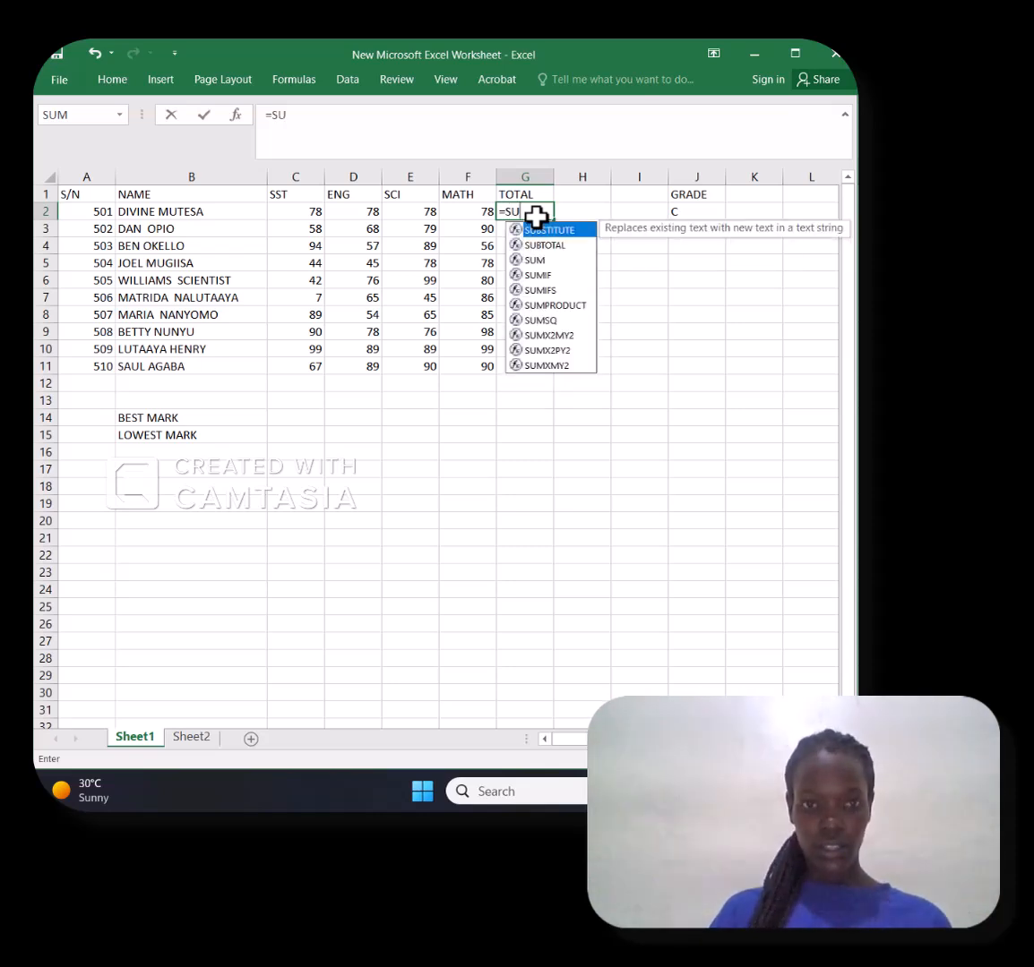
double_click(540, 261)
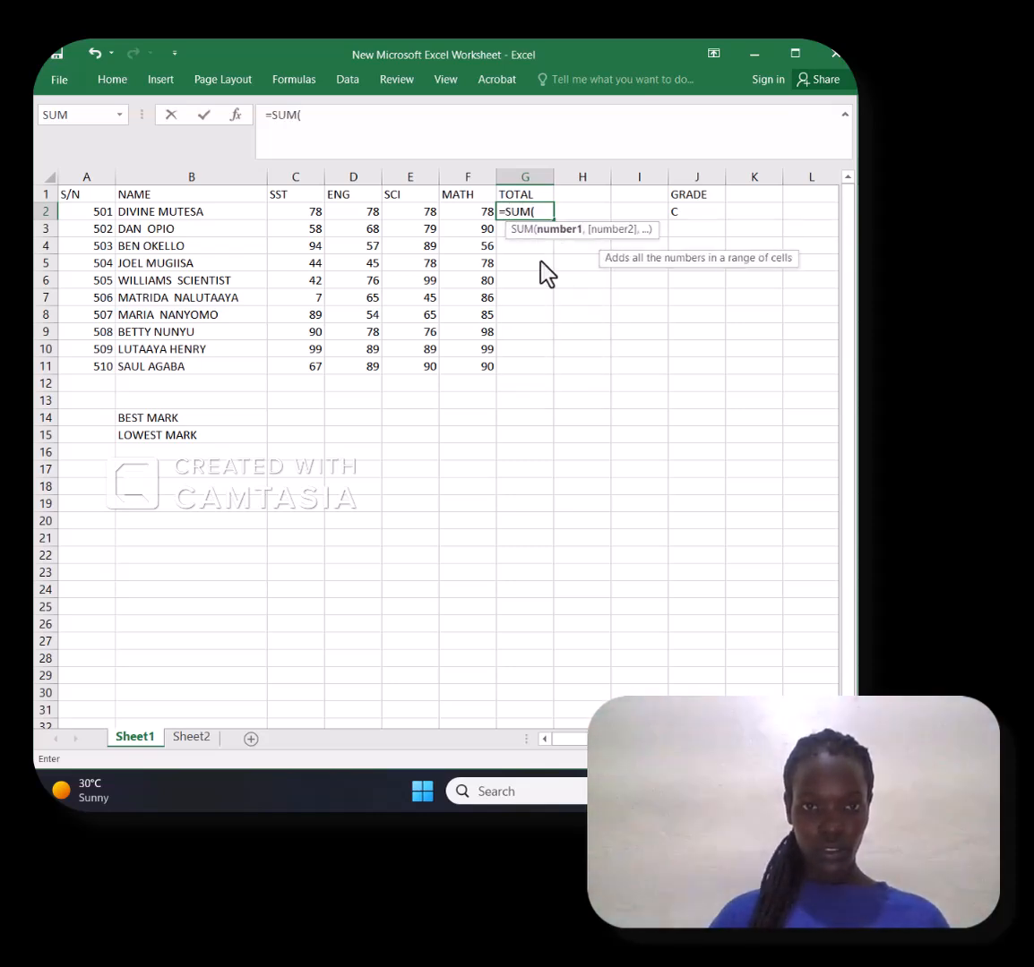
left_click(307, 208)
left_click_drag(307, 208, 466, 211)
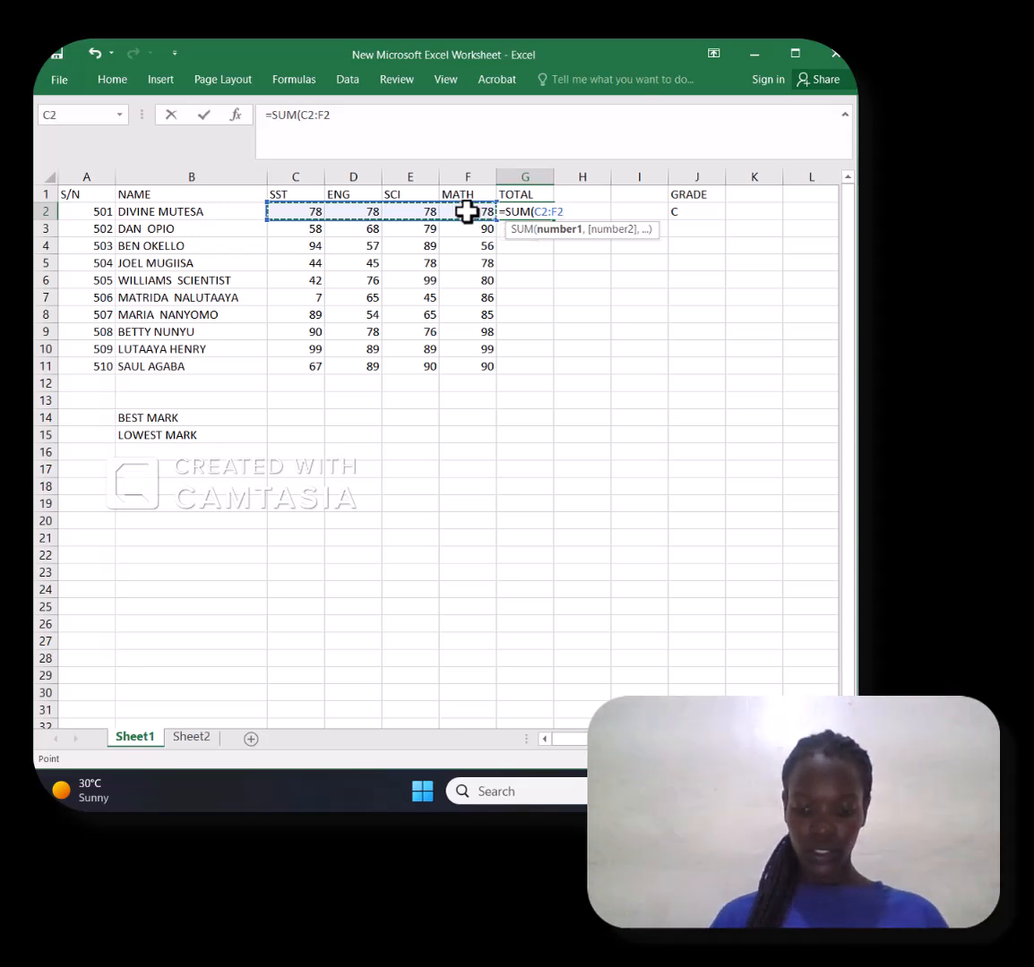
type(")")
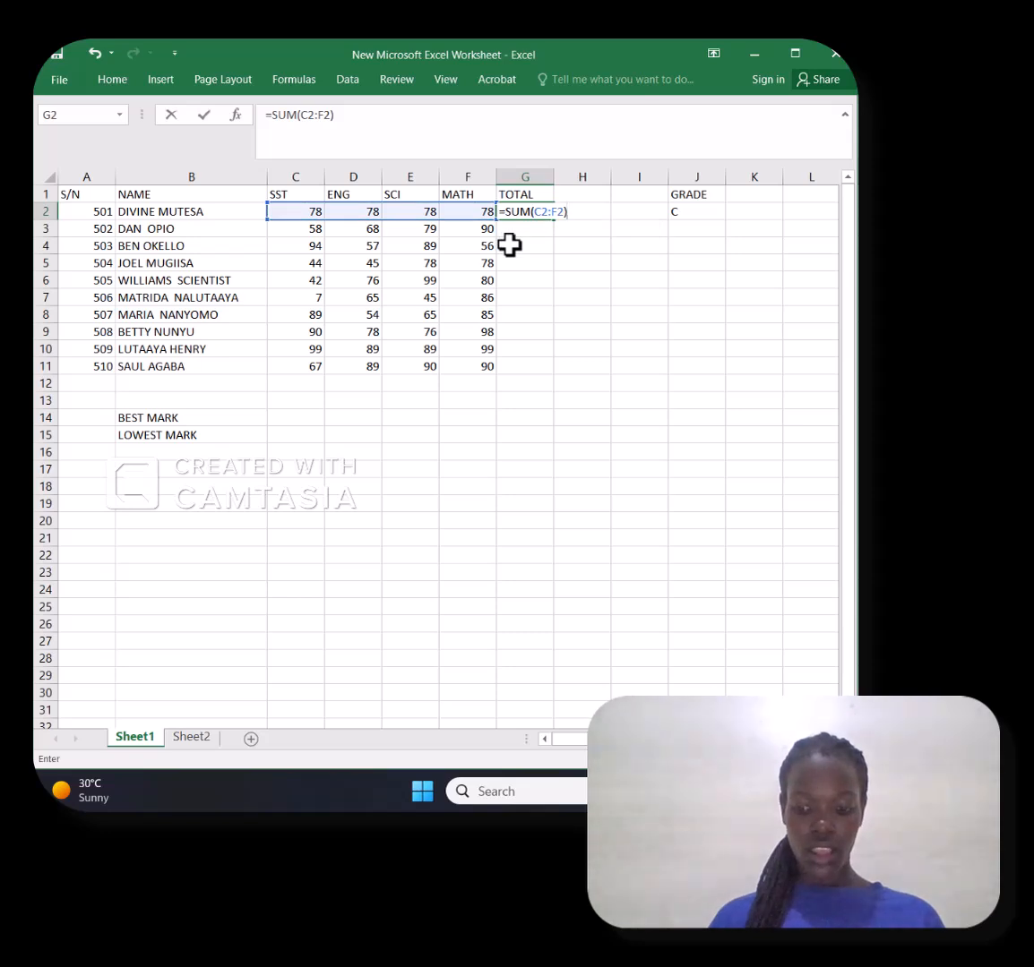
key("Return")
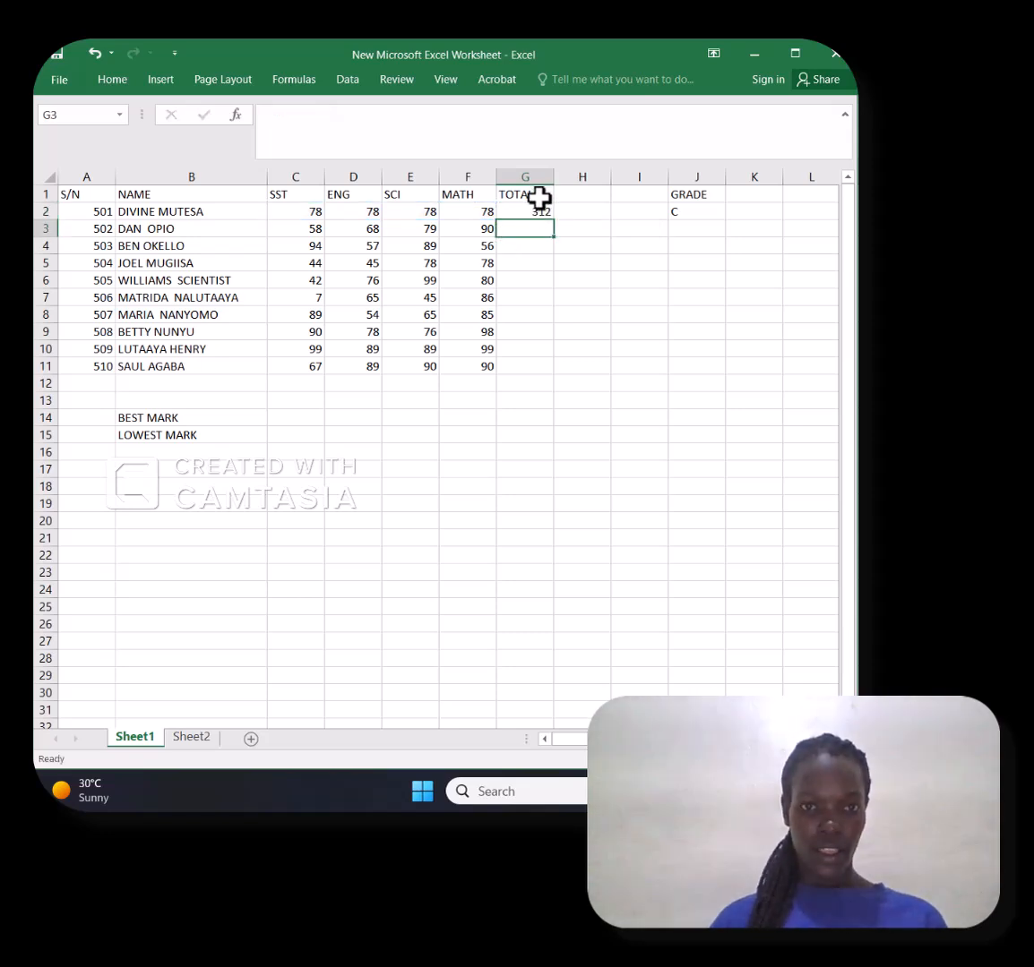
left_click(524, 208)
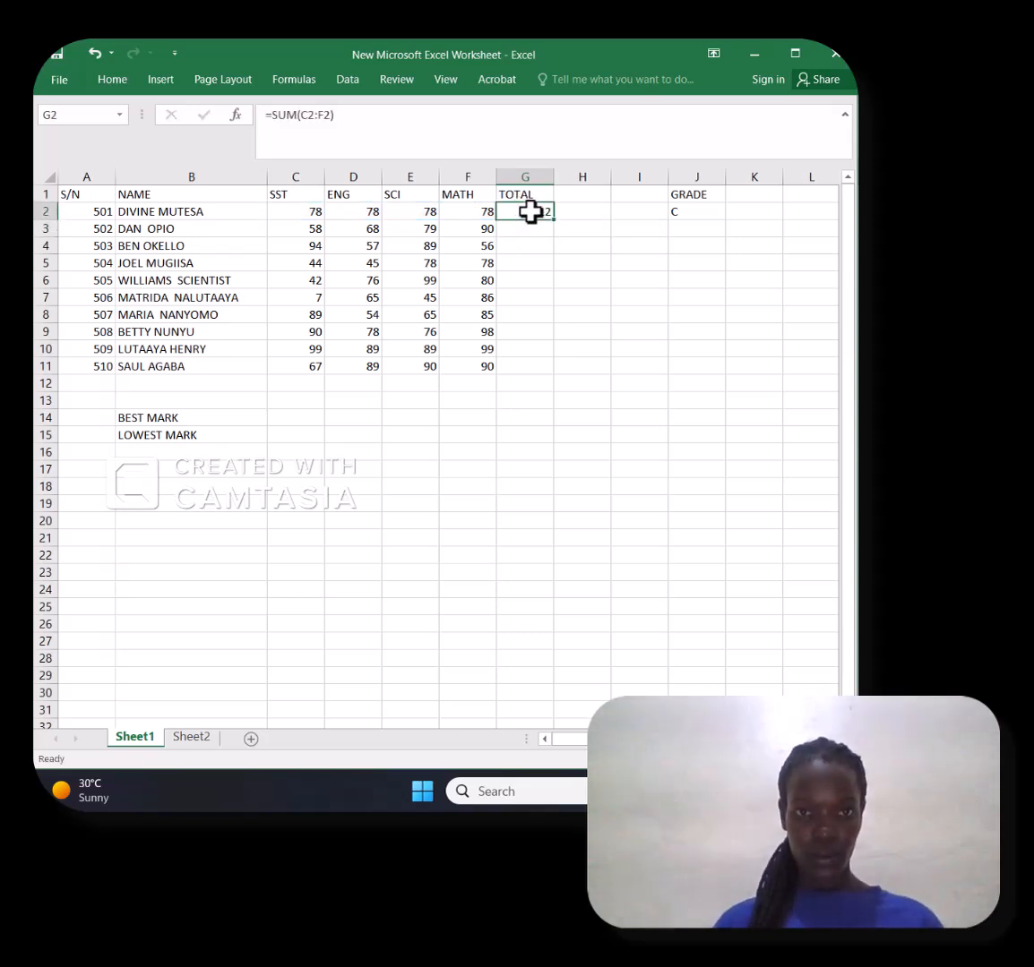
left_click_drag(553, 227, 561, 376)
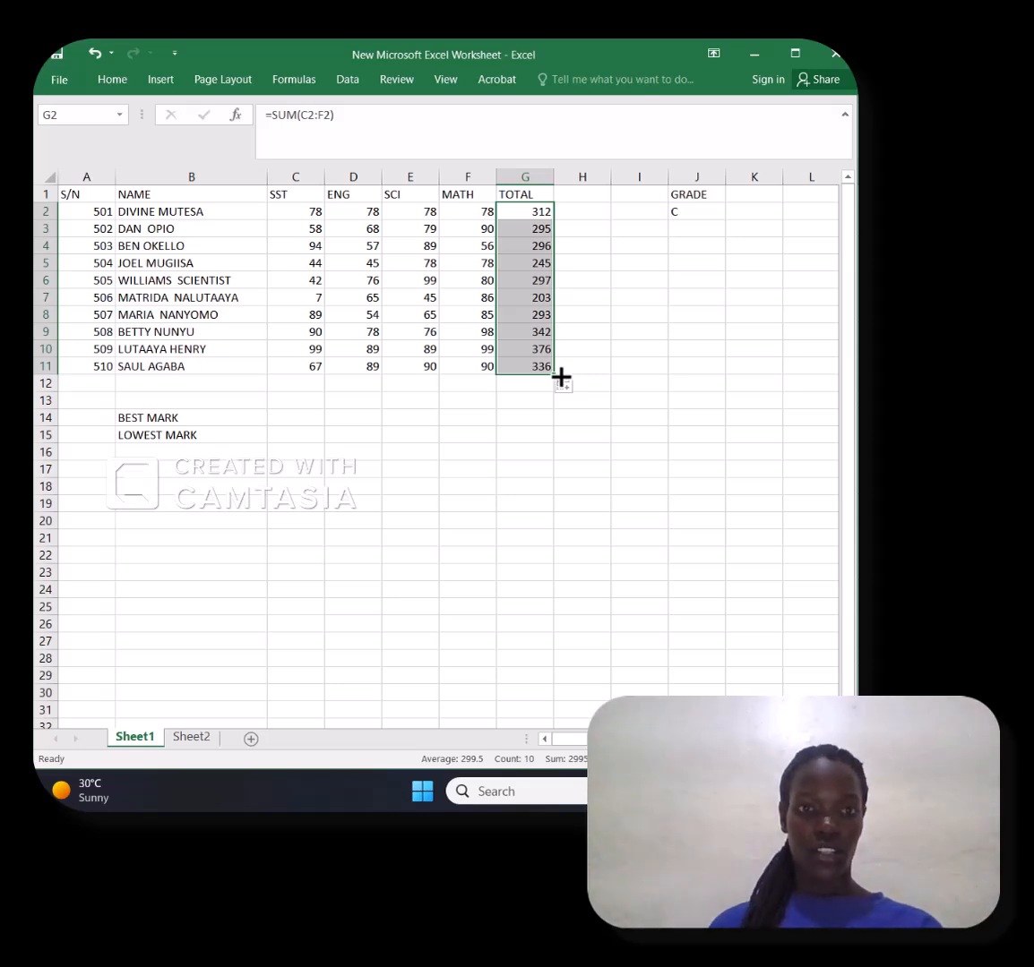
Add the column heading AVERAGE in cell H1, beside TOTAL
left_click(567, 194)
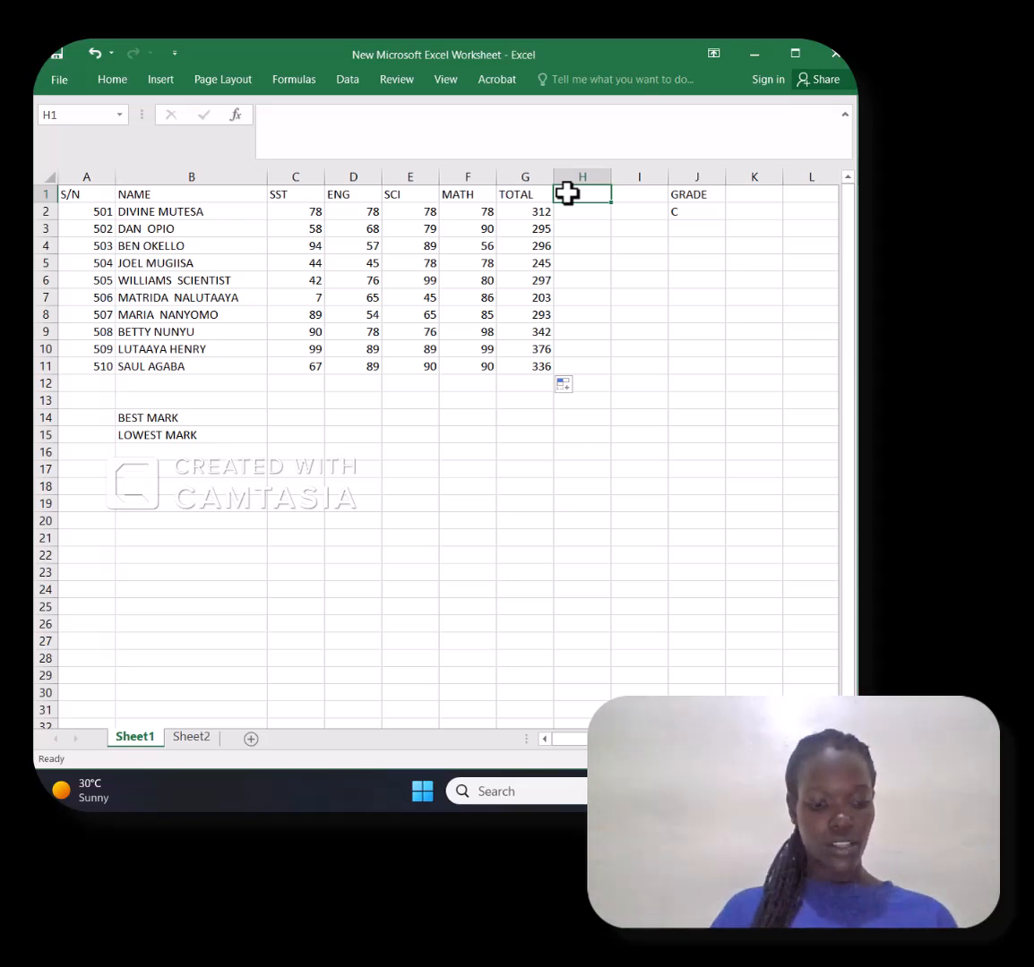
type("AVERA")
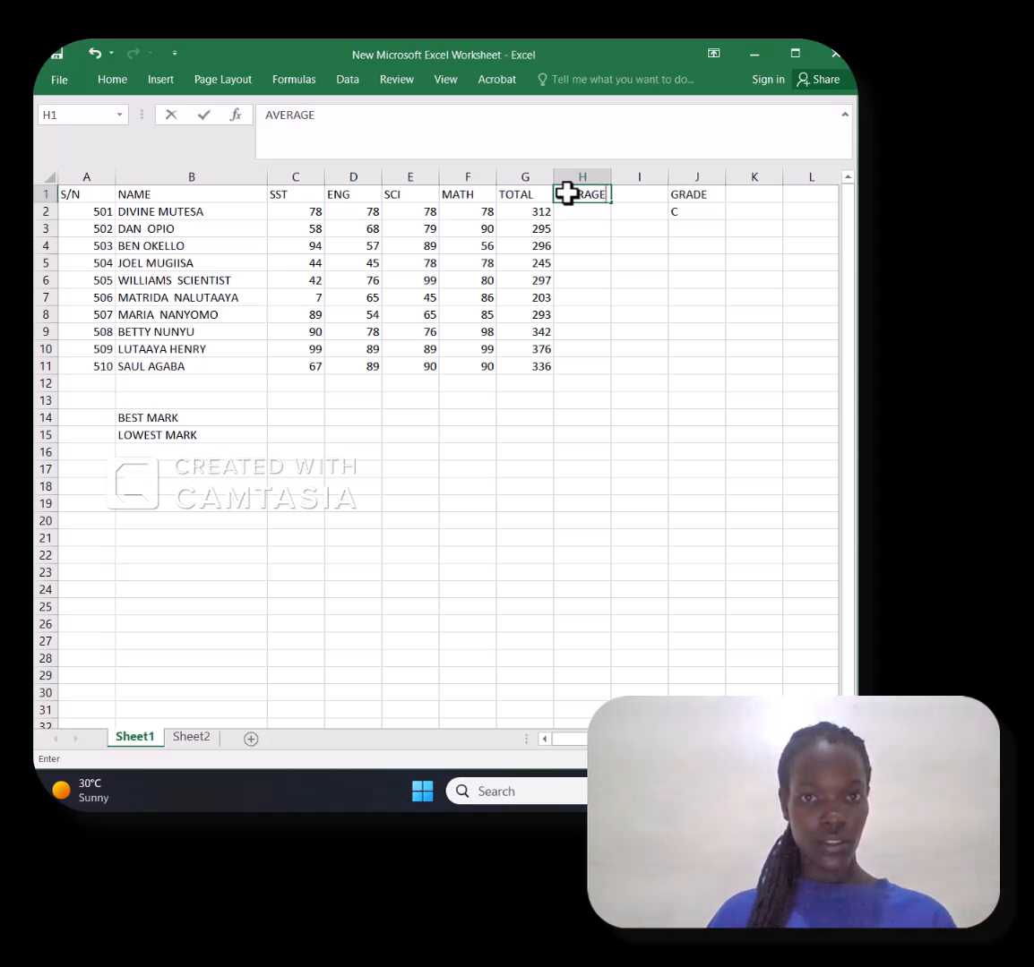
type("GE")
Calculate the first student's average in H2 with =G2/4 and fill the formula down through H11
left_click(573, 211)
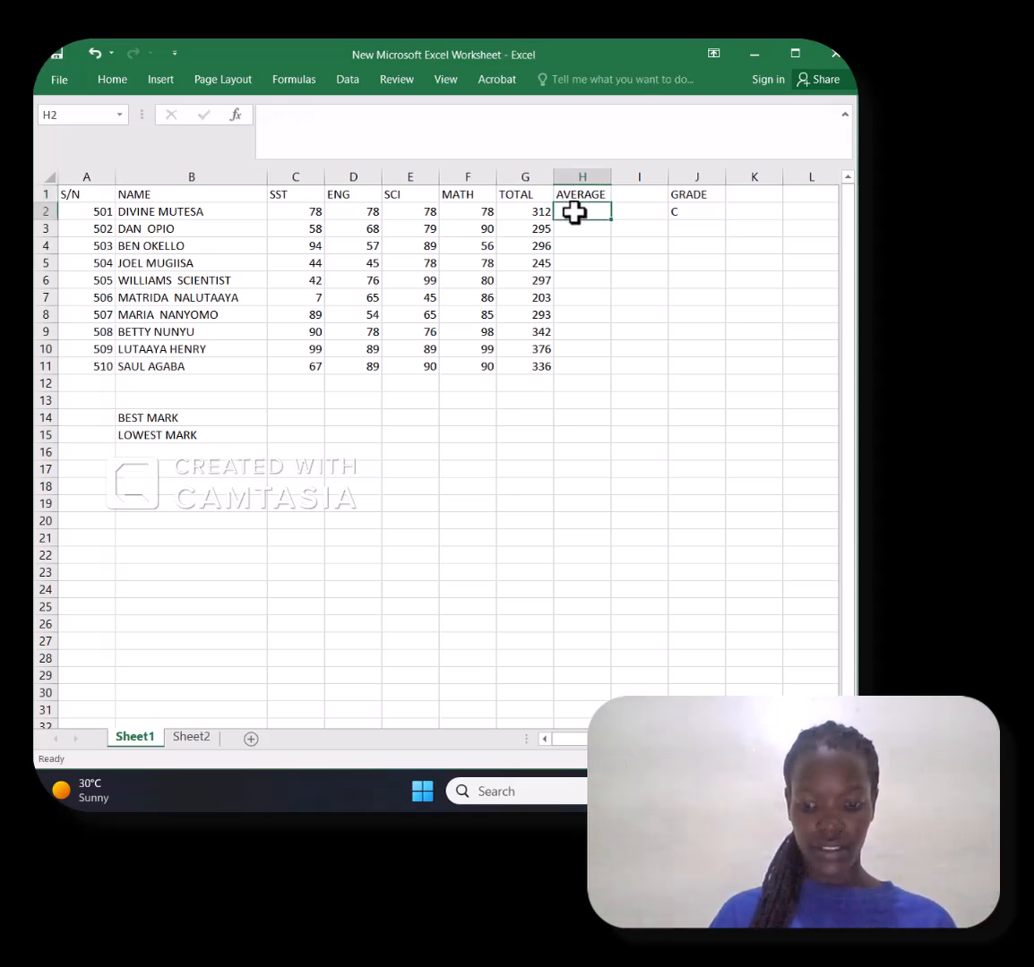
type("=")
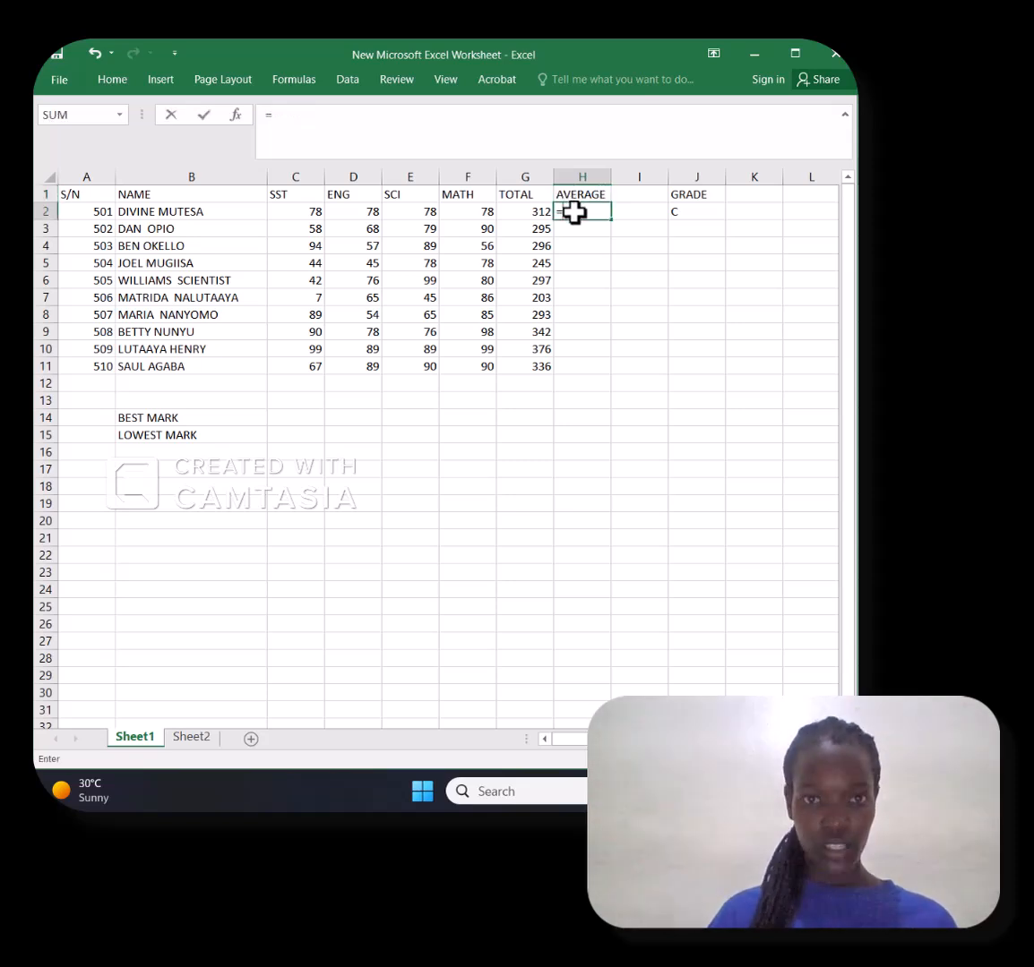
left_click(518, 211)
type("/")
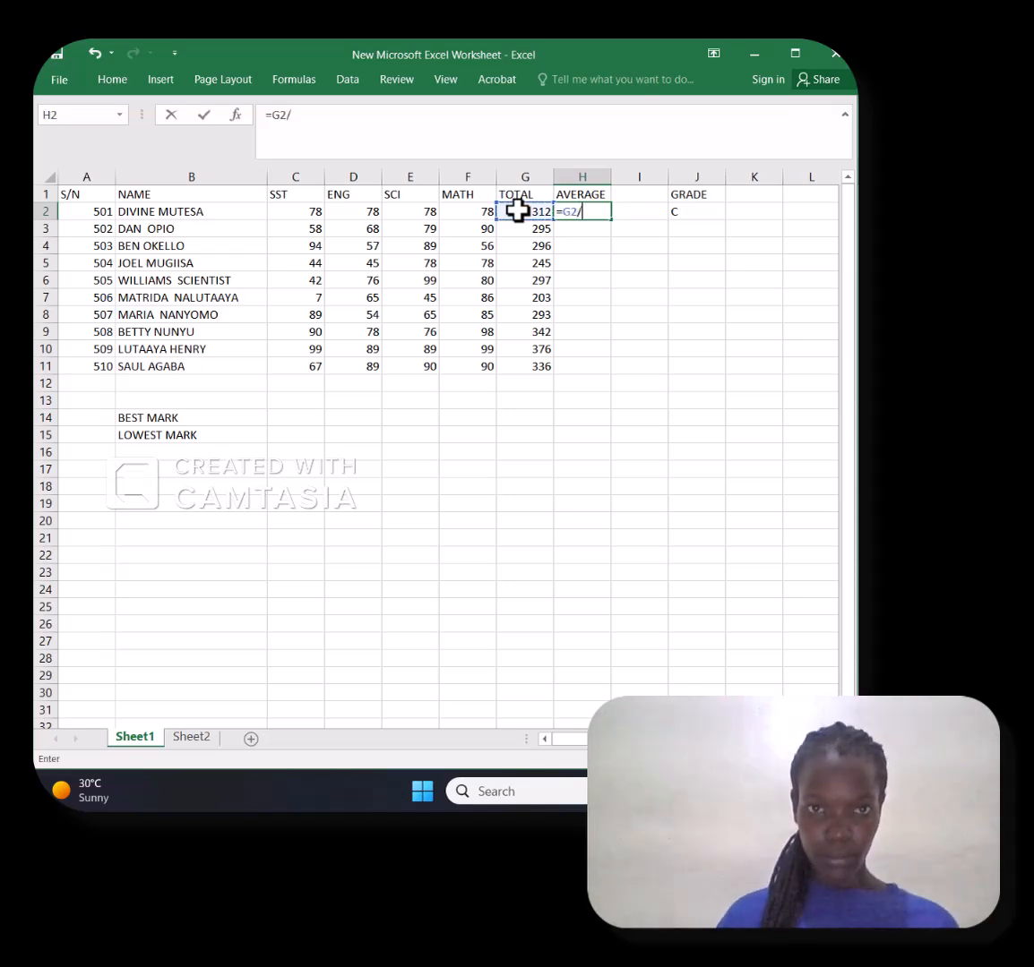
type("4")
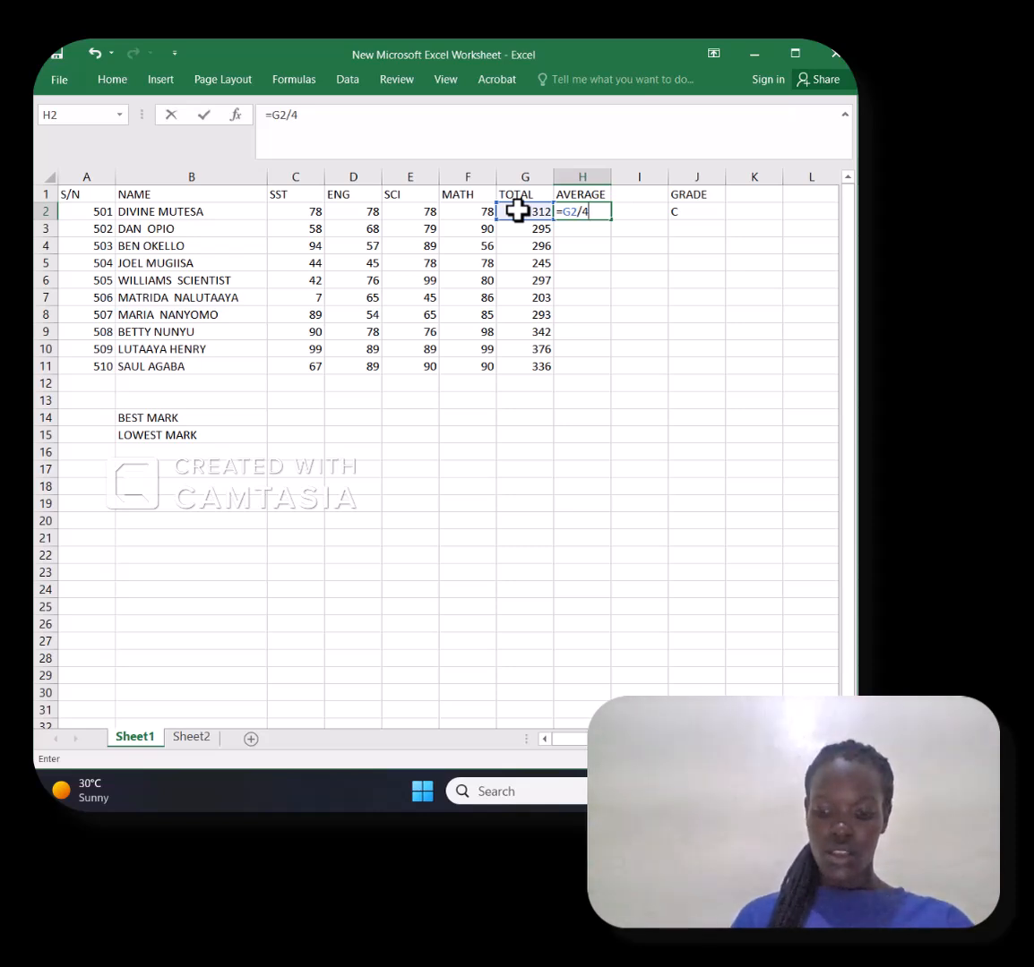
key("Return")
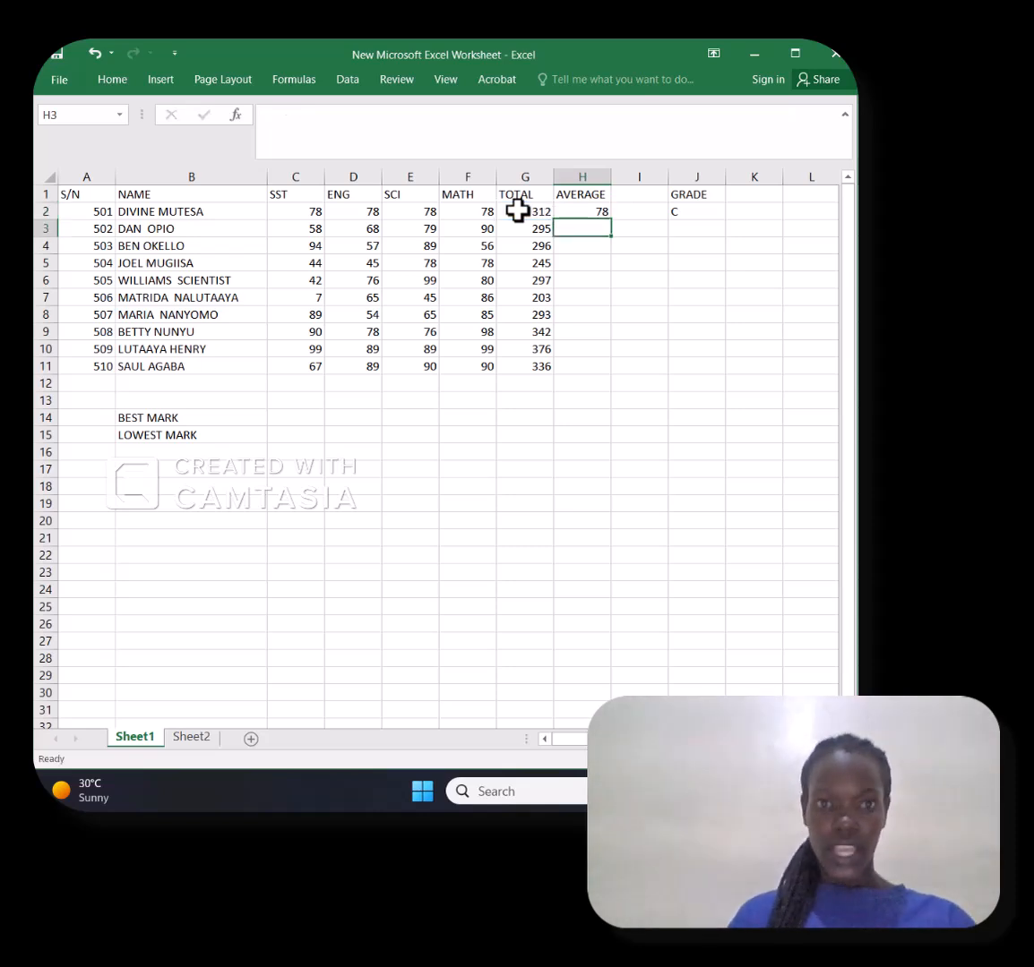
left_click(583, 206)
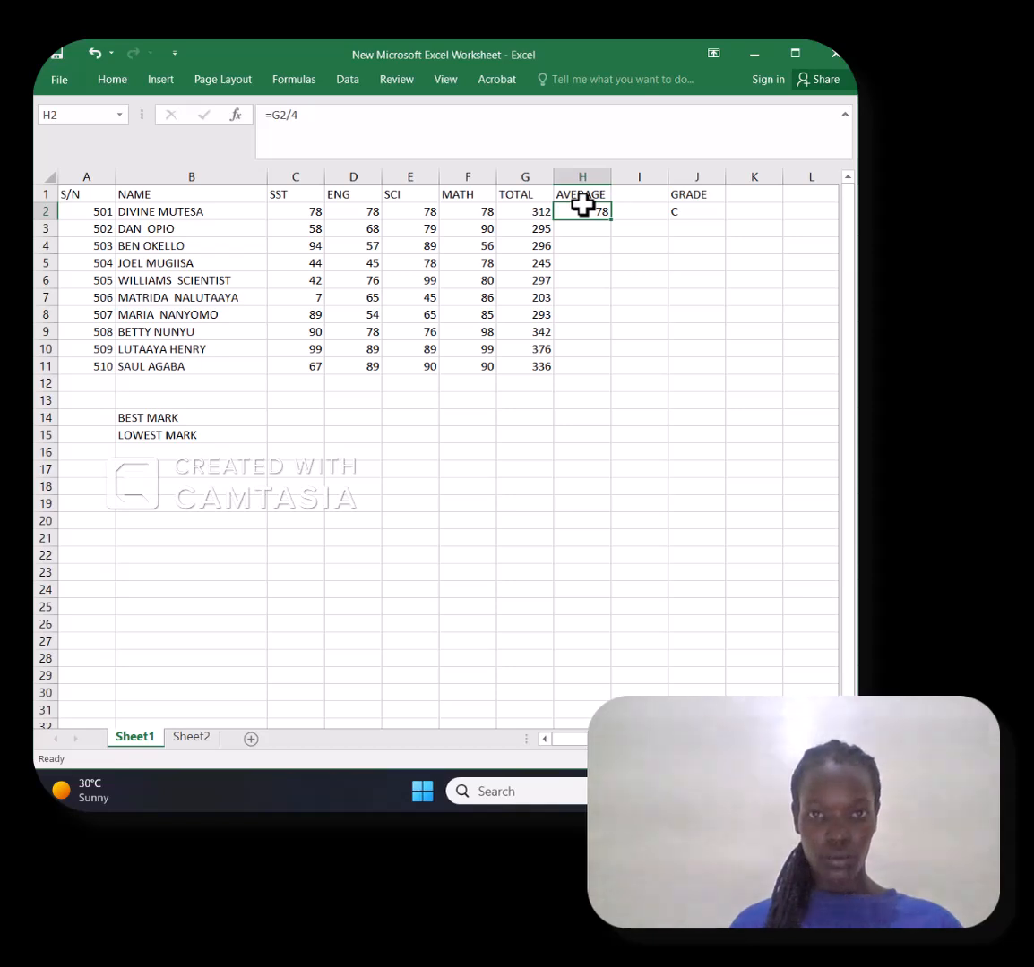
left_click_drag(613, 225, 620, 385)
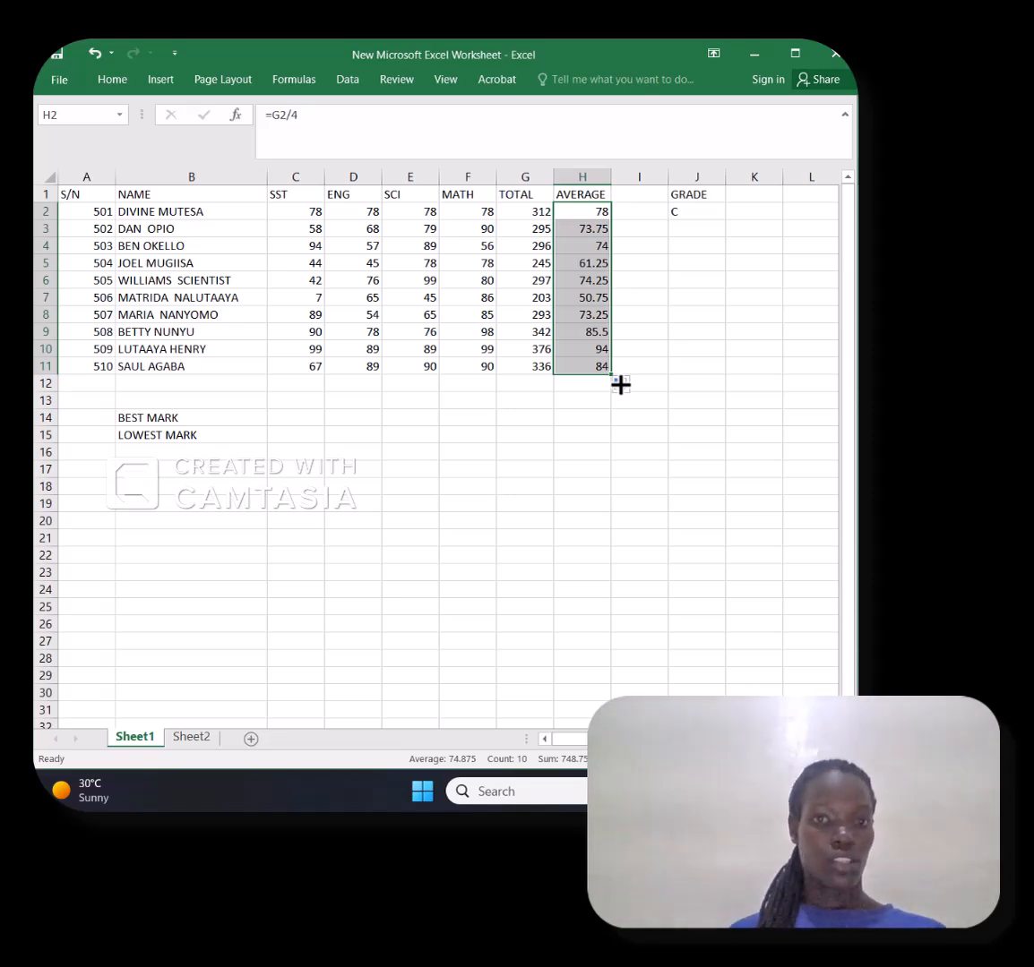
left_click(622, 385)
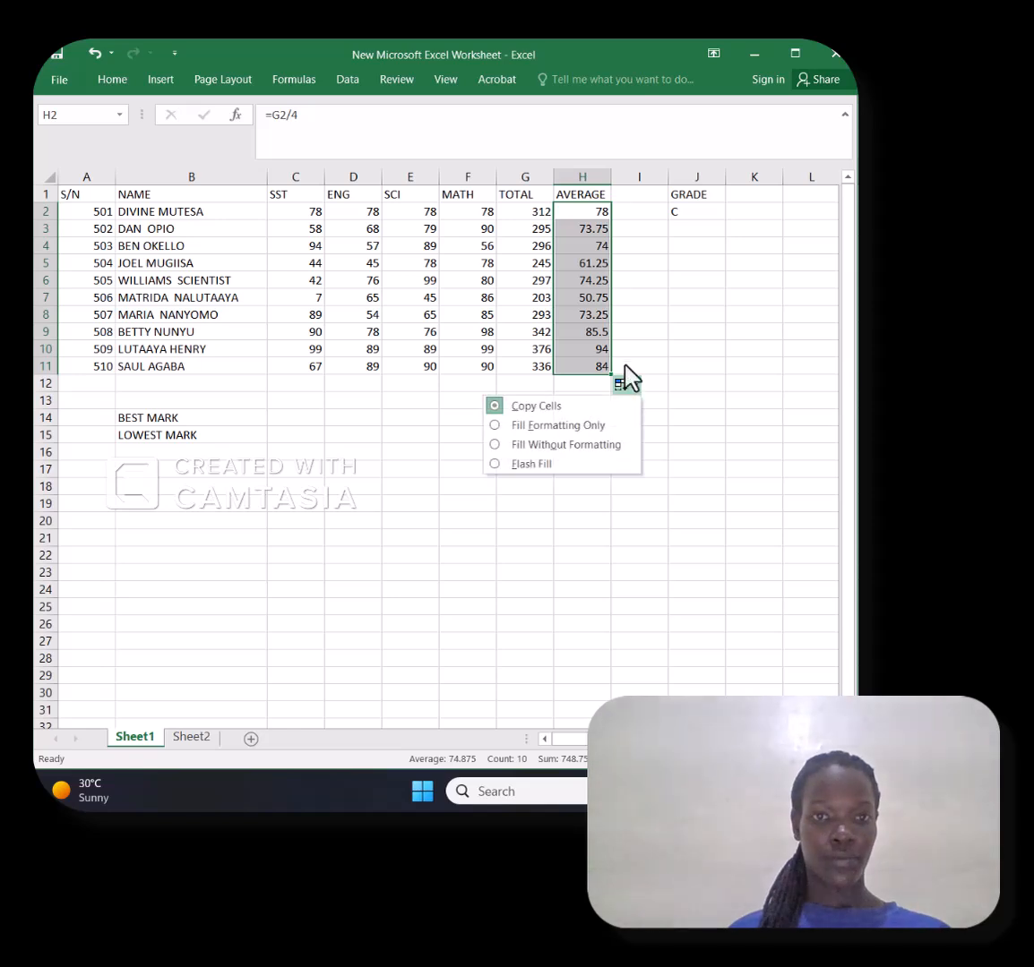
Add the column heading POSITION in cell I1, between AVERAGE and GRADE
left_click(649, 196)
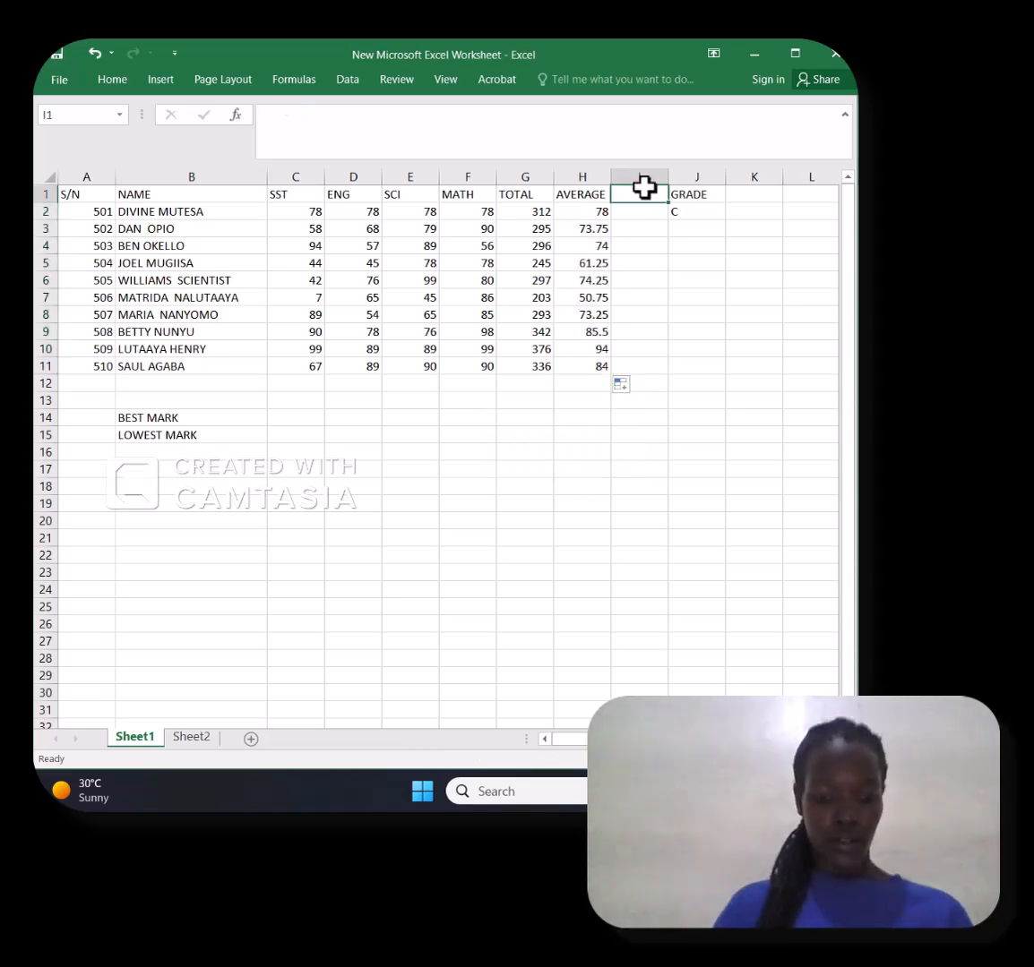
type("PODSI")
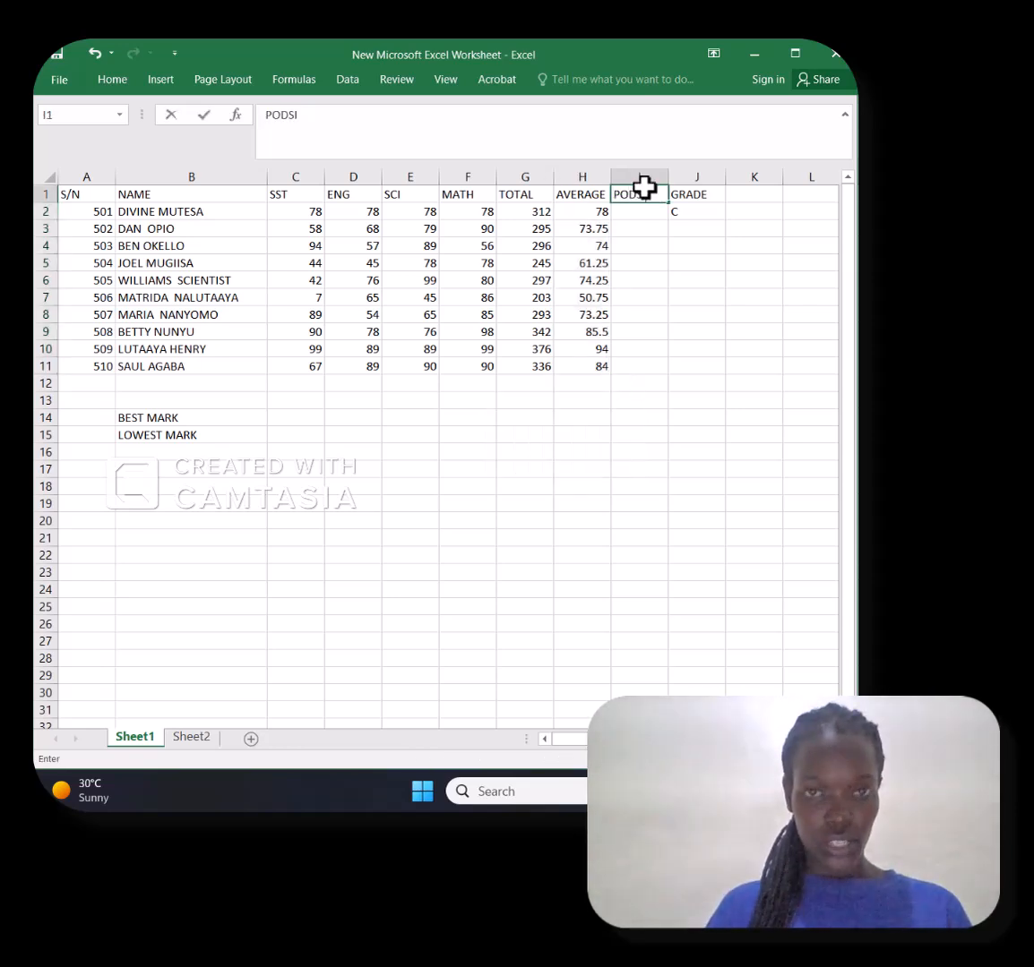
key("BackSpace")
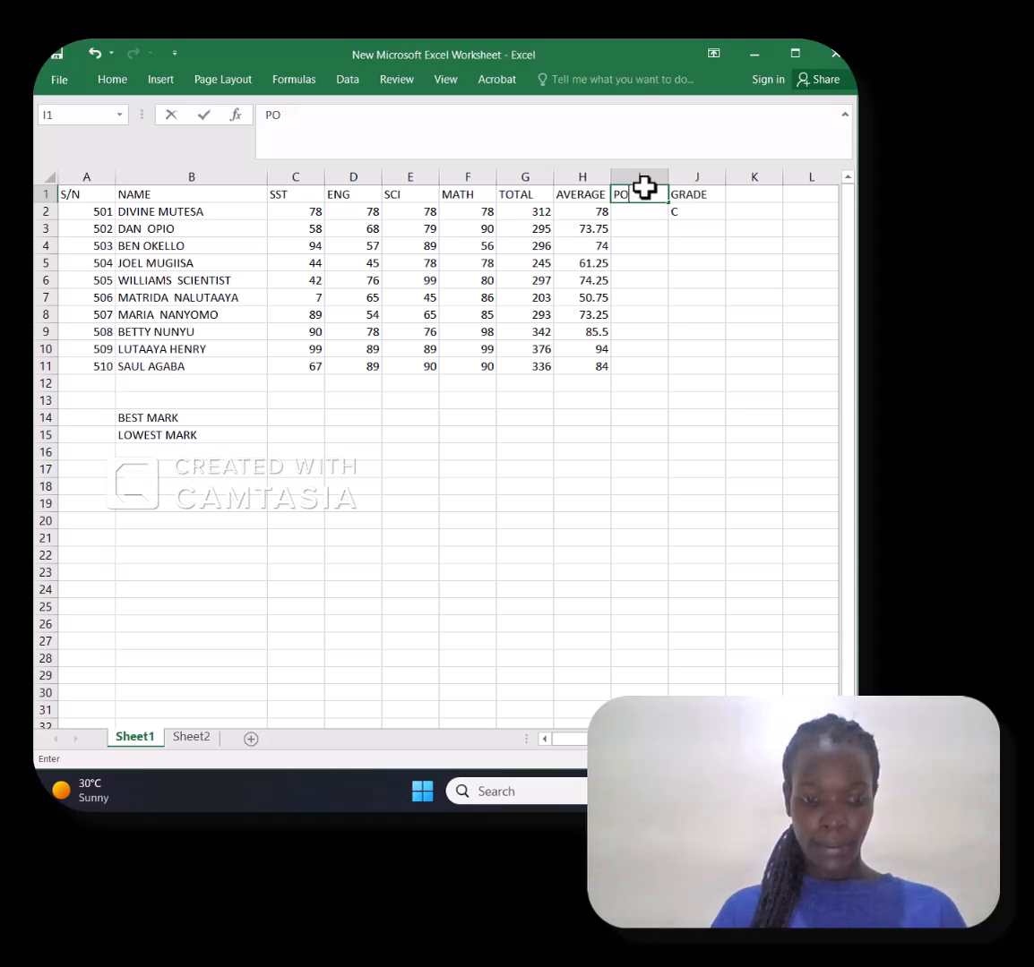
type("SITIO")
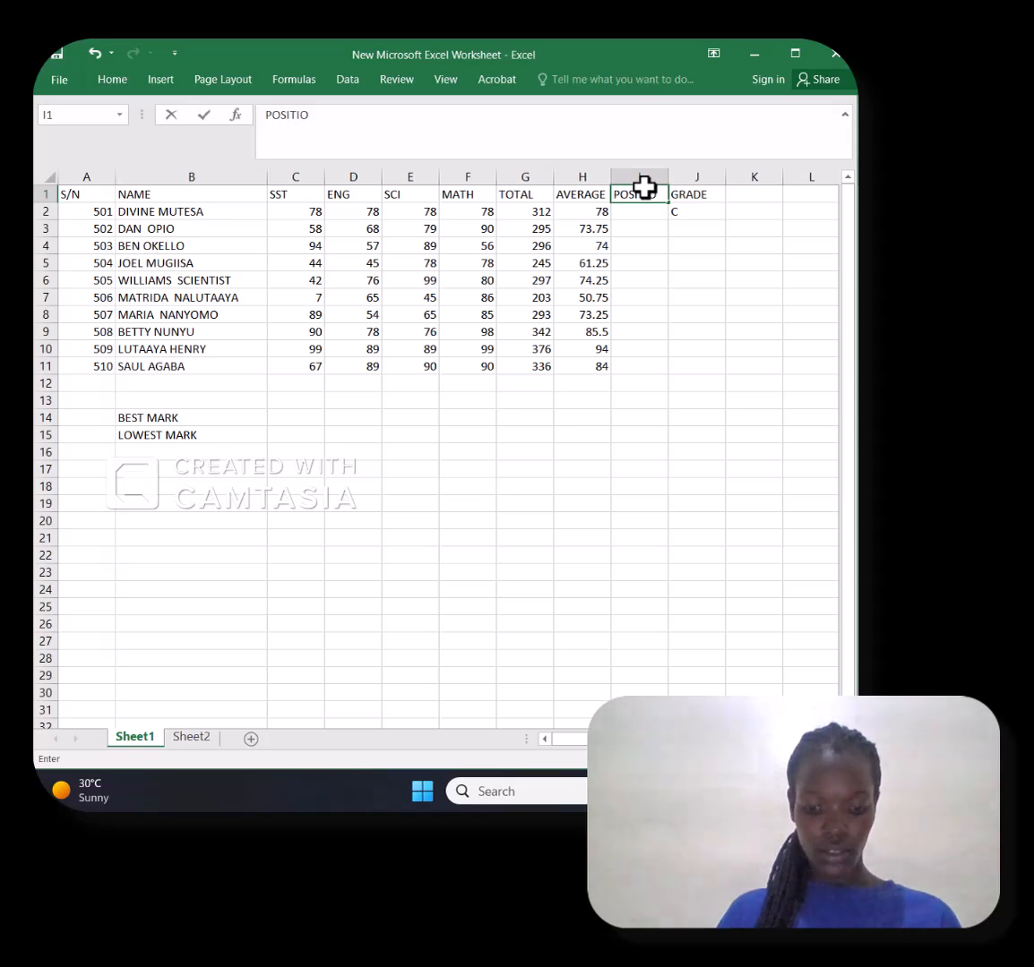
type("N")
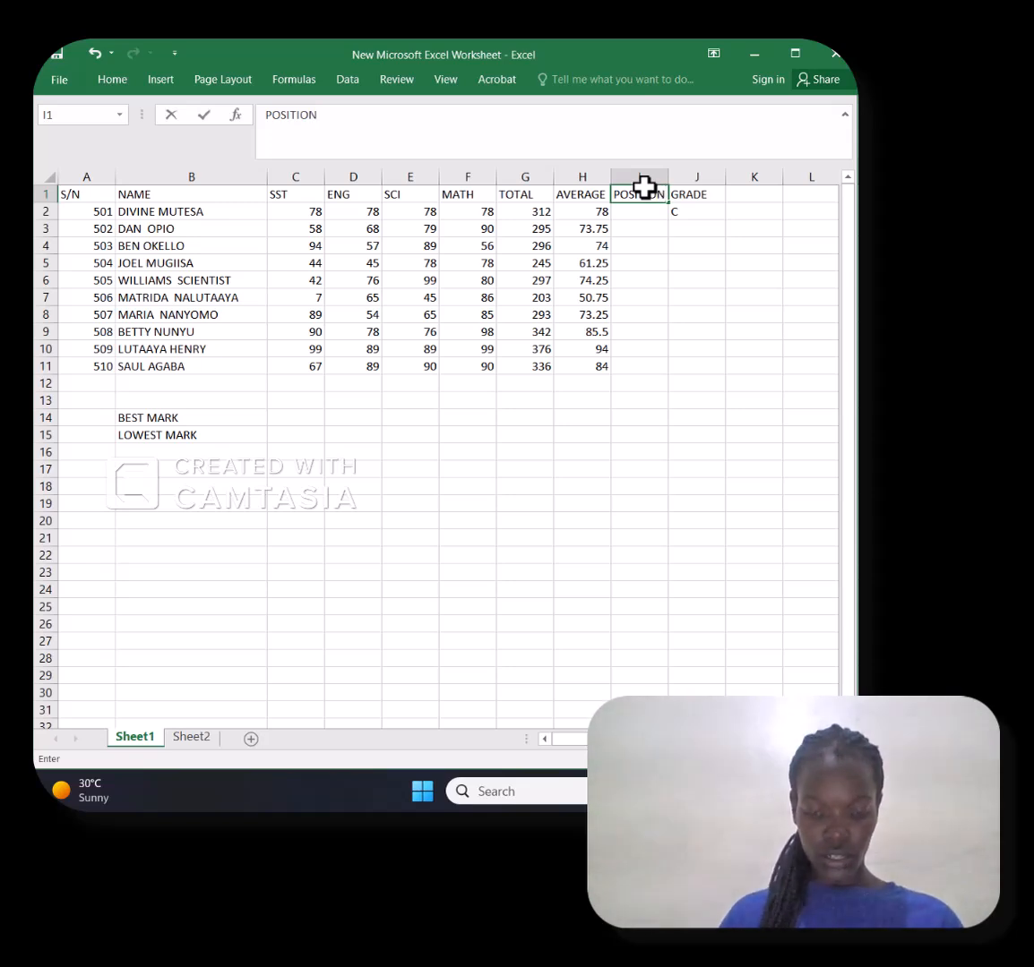
Rank the first student's total in I2 with =RANK(G2,G2:G11,0) and fill the formula down through I11
left_click(642, 213)
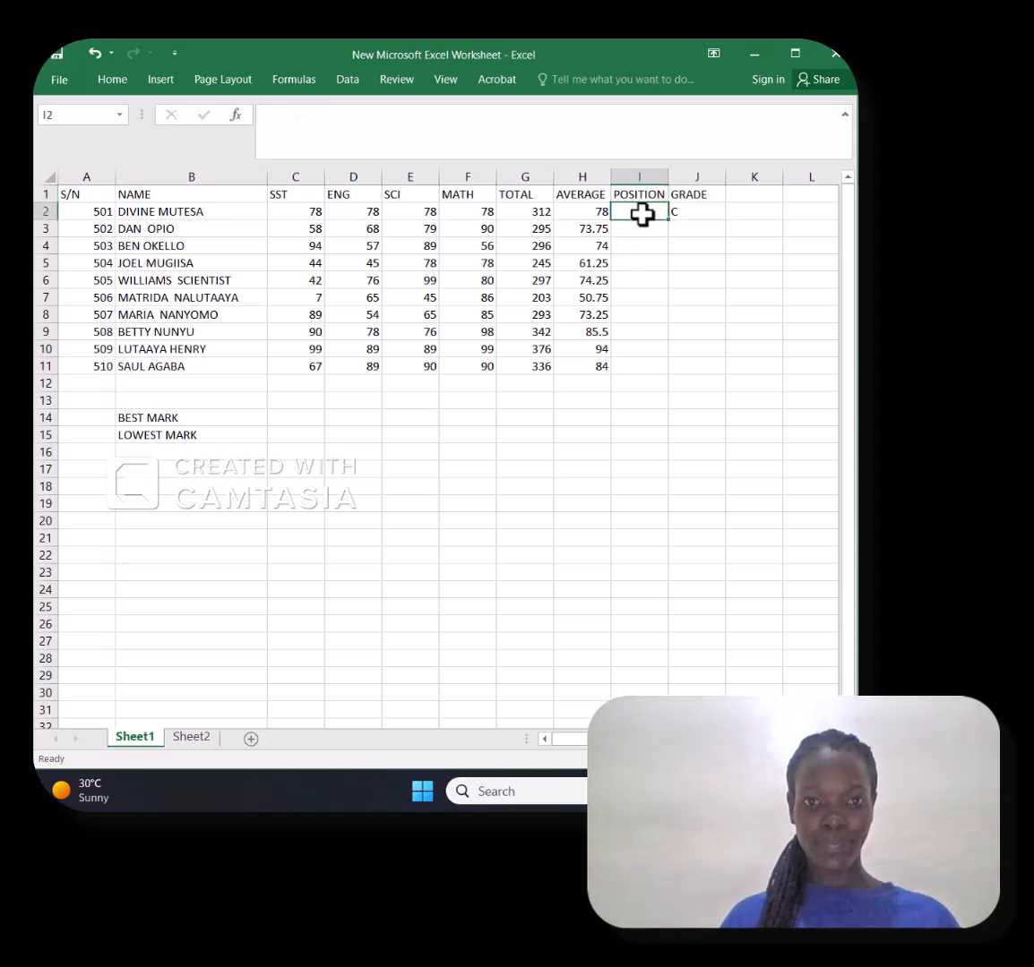
type("=")
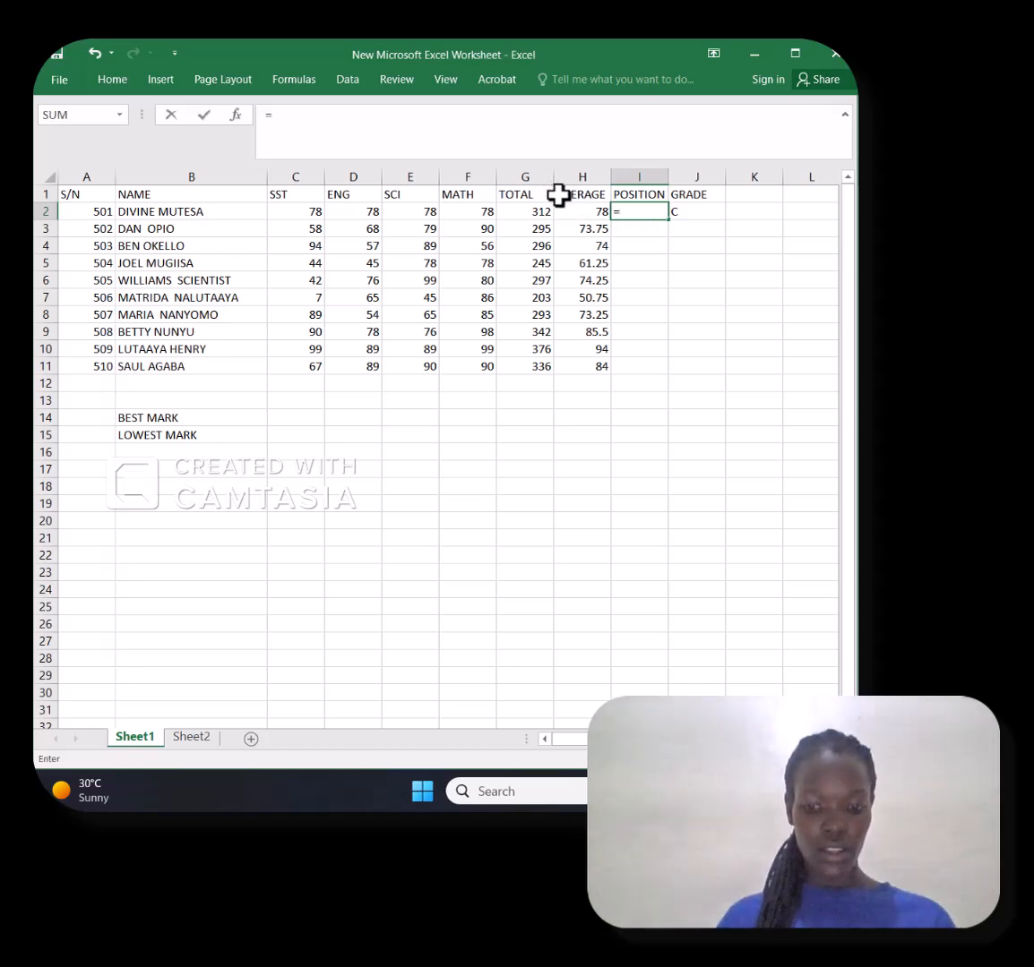
type("RA")
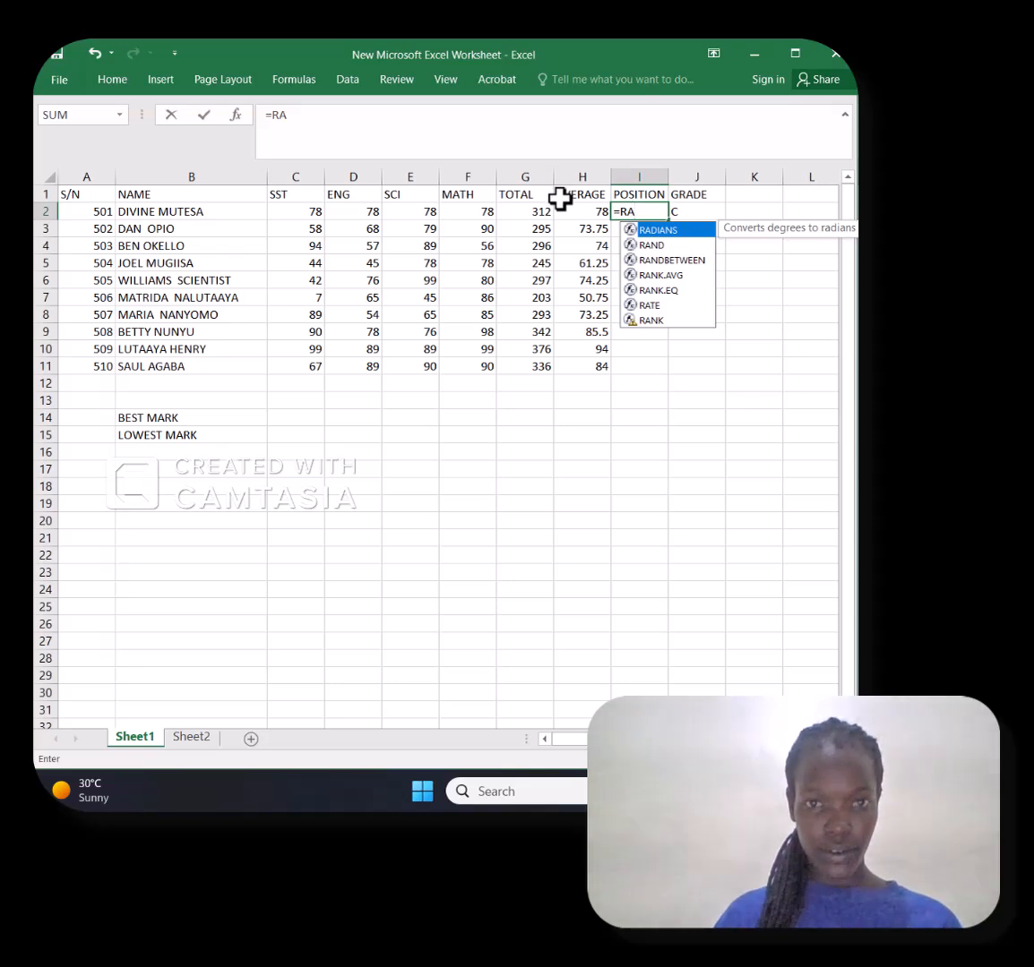
left_click(663, 323)
double_click(665, 322)
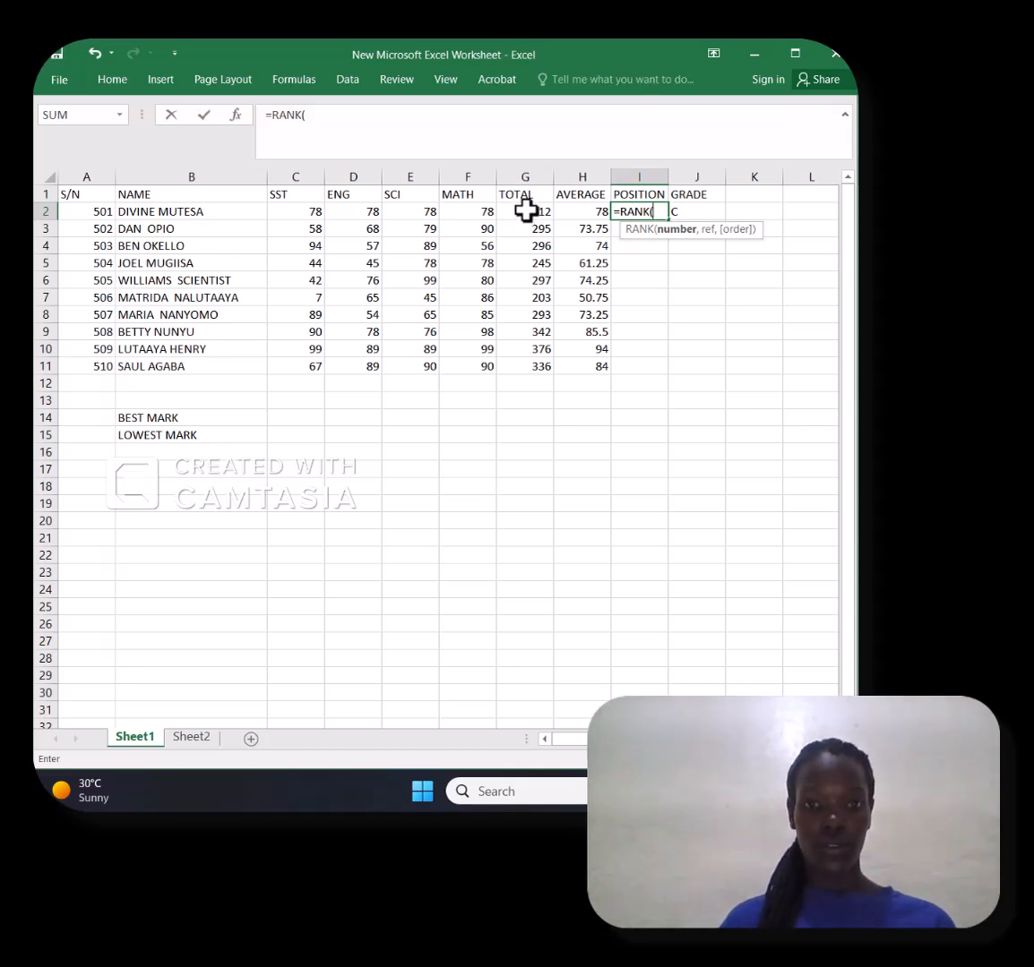
left_click(526, 210)
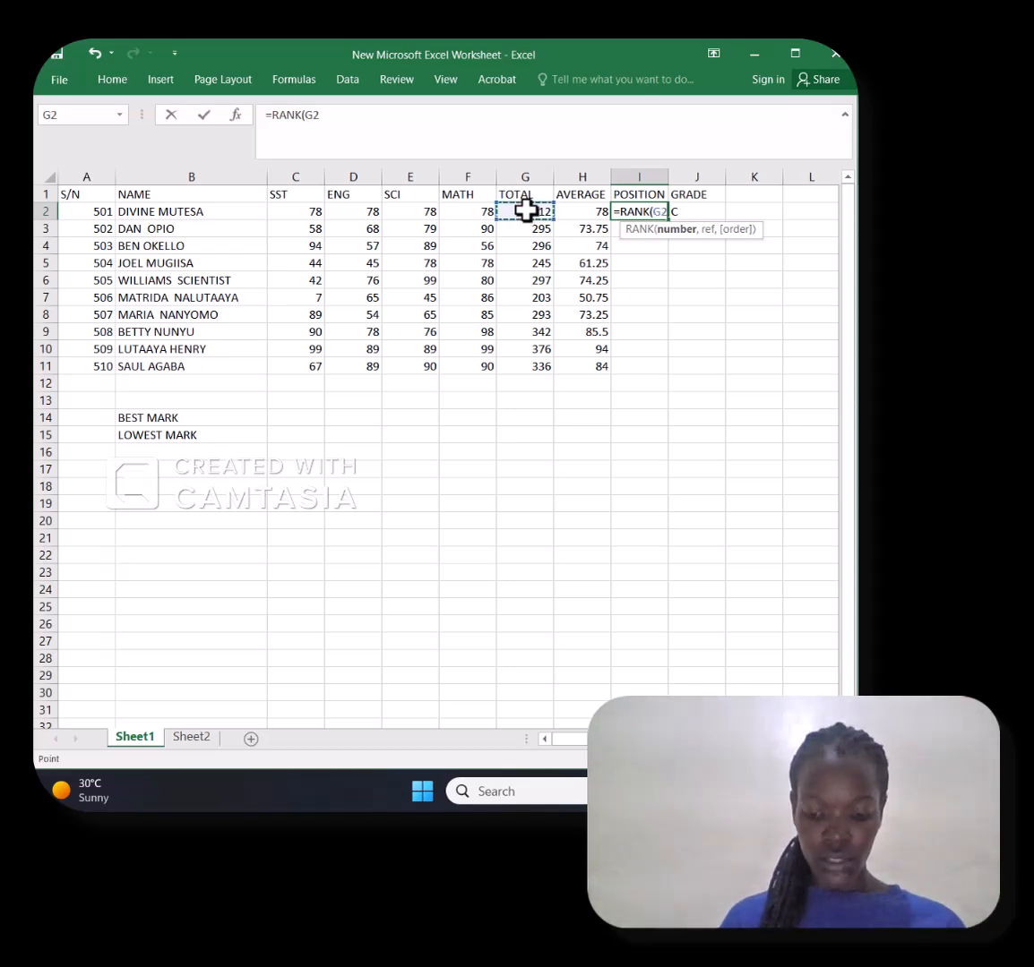
type(",")
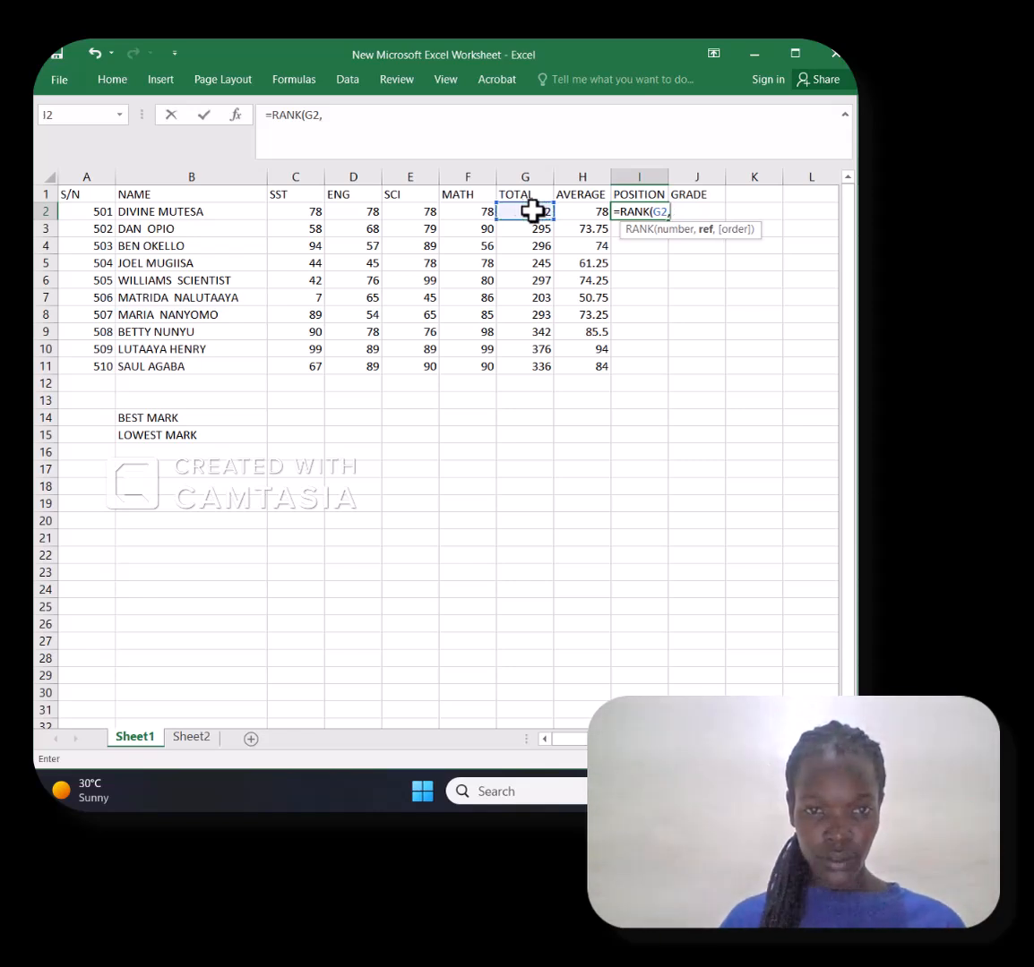
left_click_drag(532, 211, 544, 364)
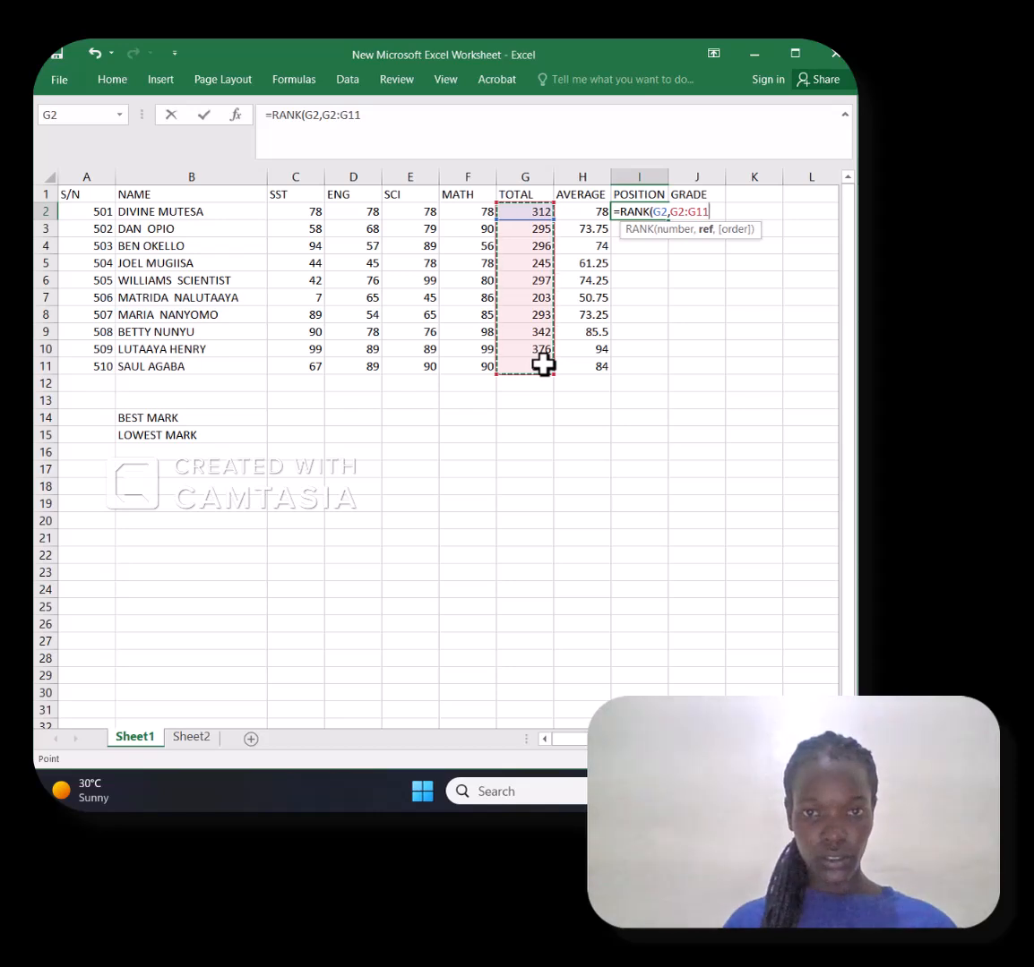
type(",")
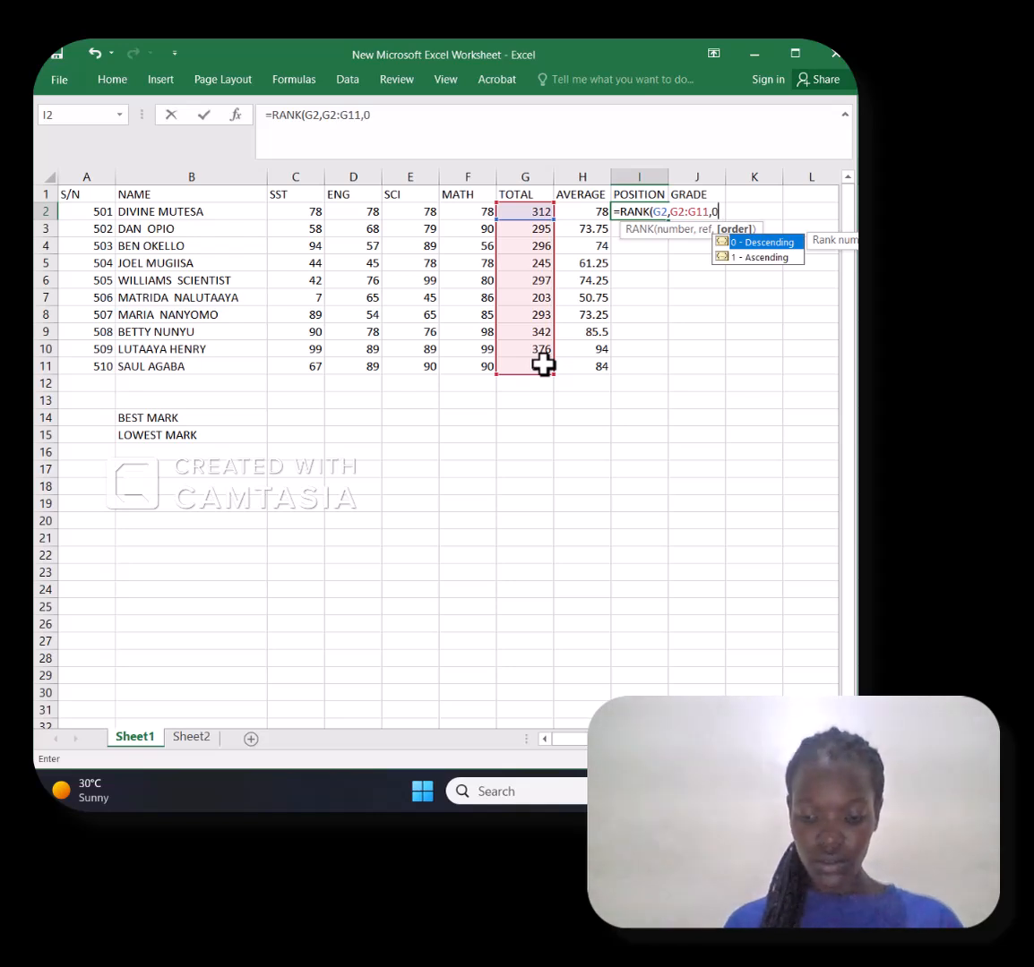
type("0)")
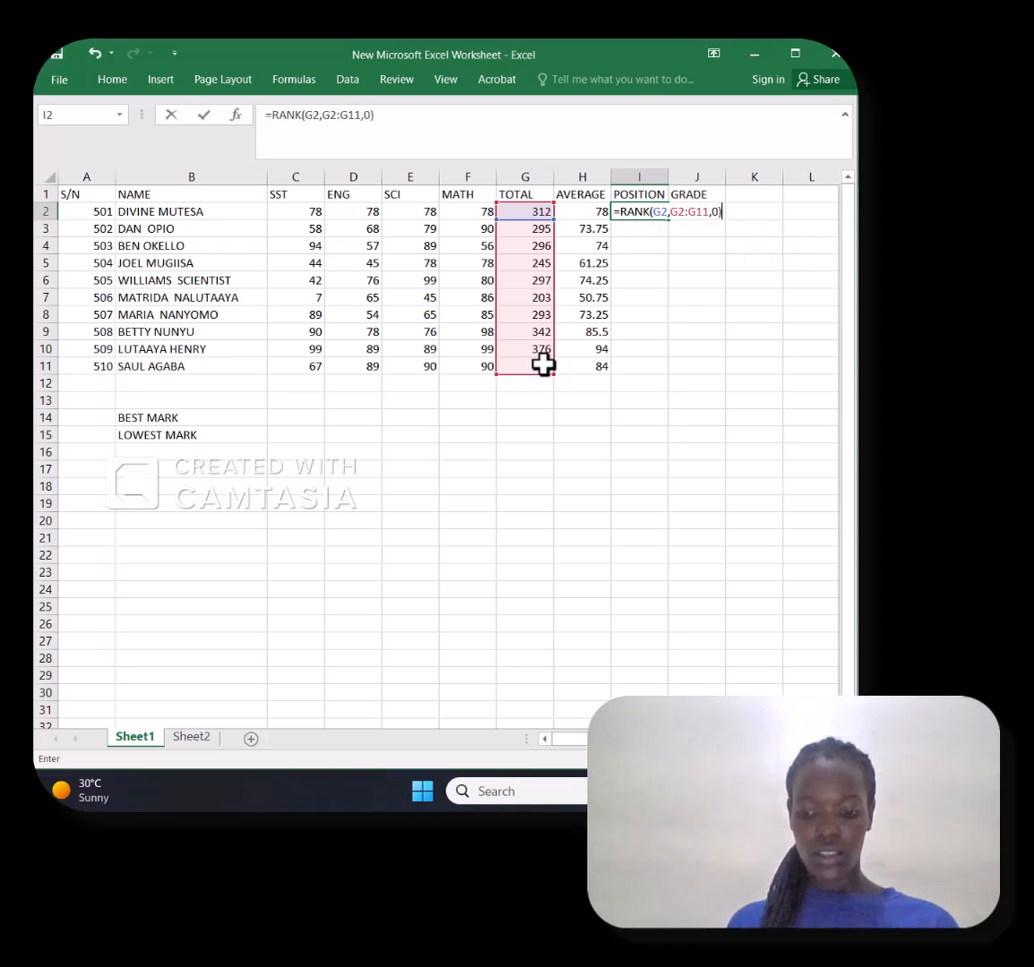
key("Return")
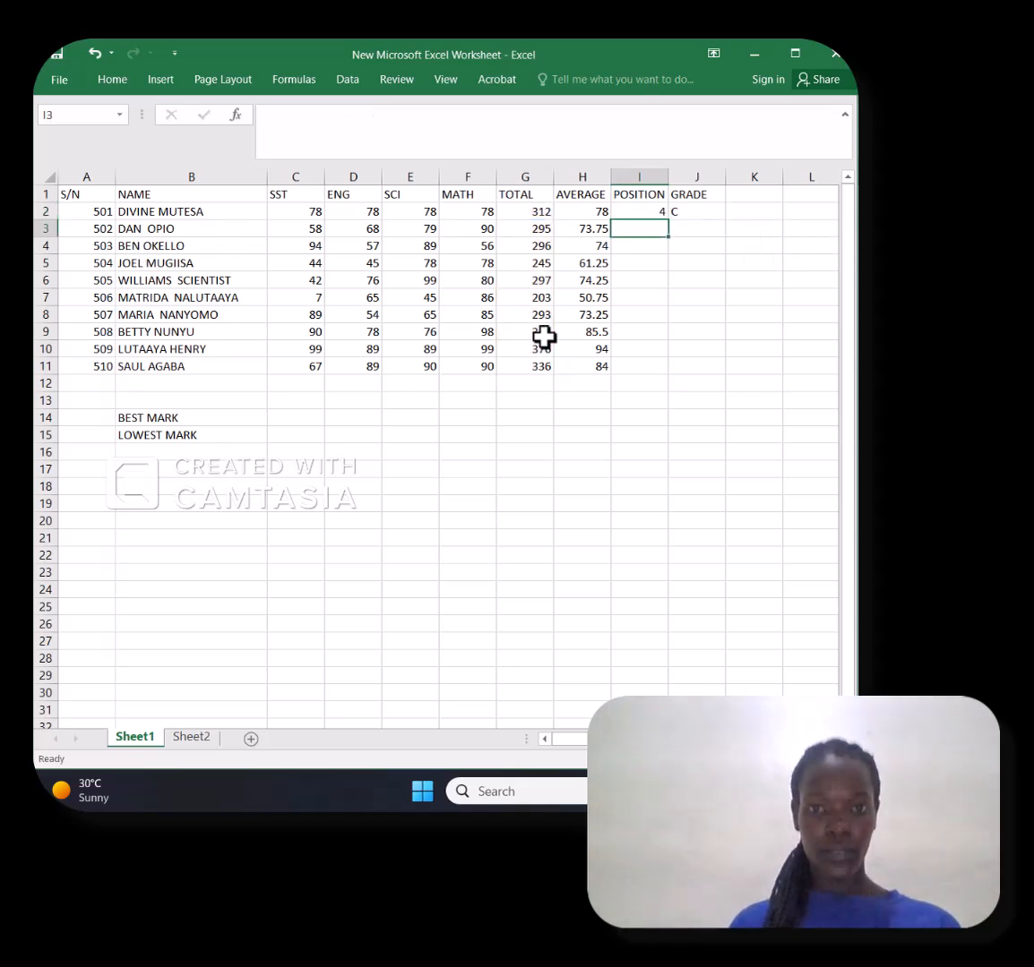
left_click(645, 211)
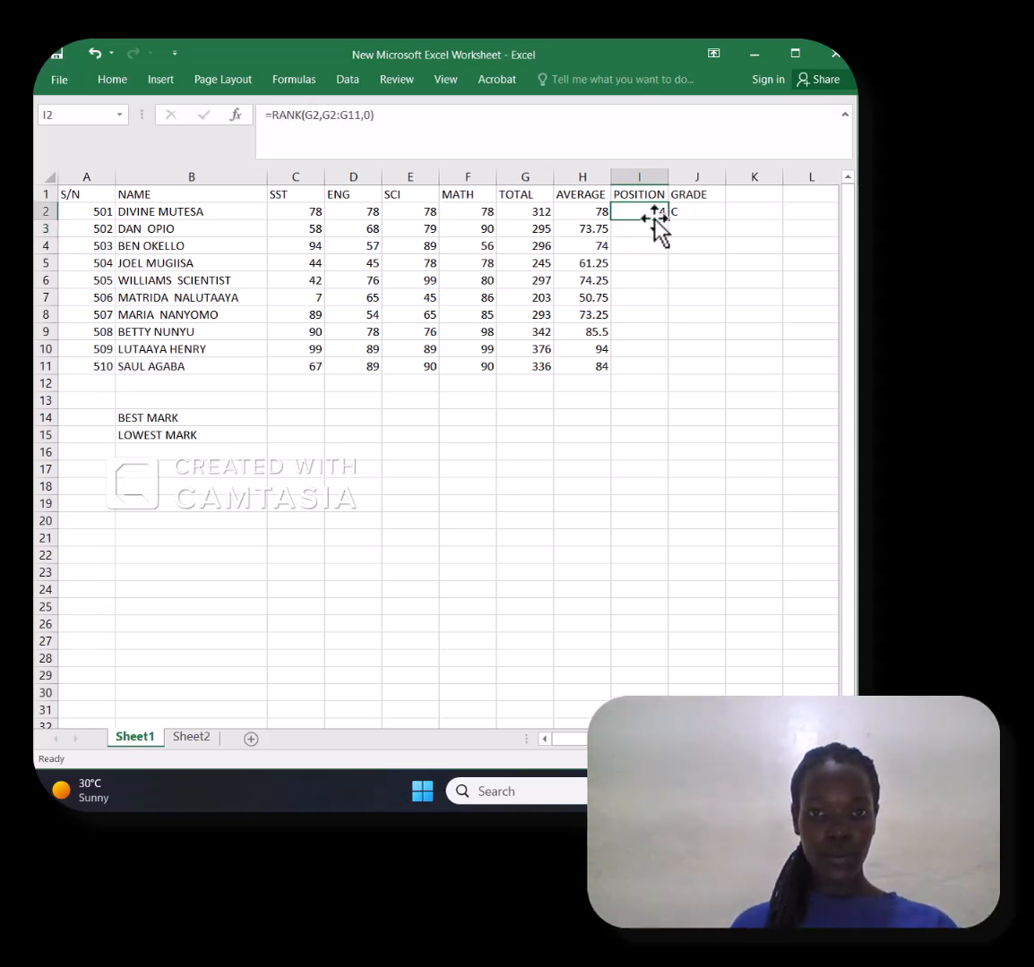
left_click_drag(671, 222, 660, 380)
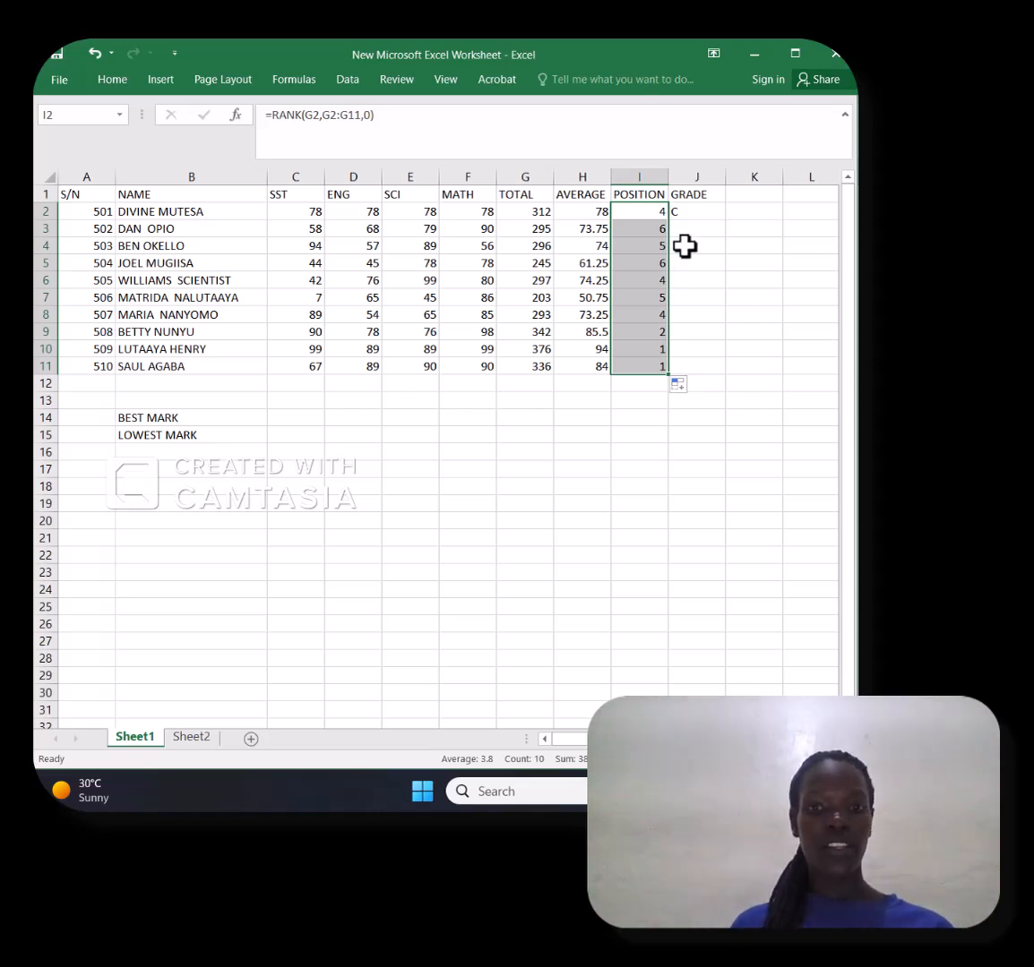
Rank the first student's average in K2 with =RANK(H2,H2:H11,0) and fill the formula down through K11
left_click(755, 210)
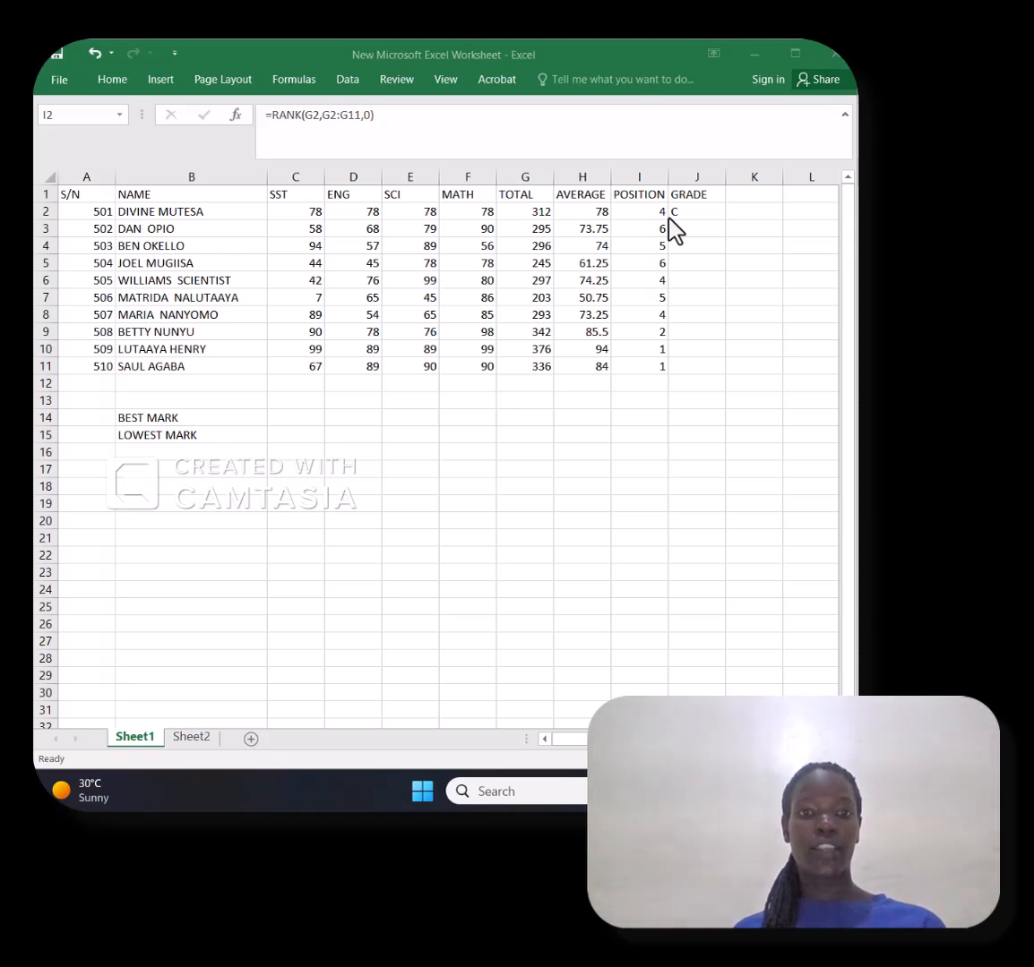
left_click(753, 206)
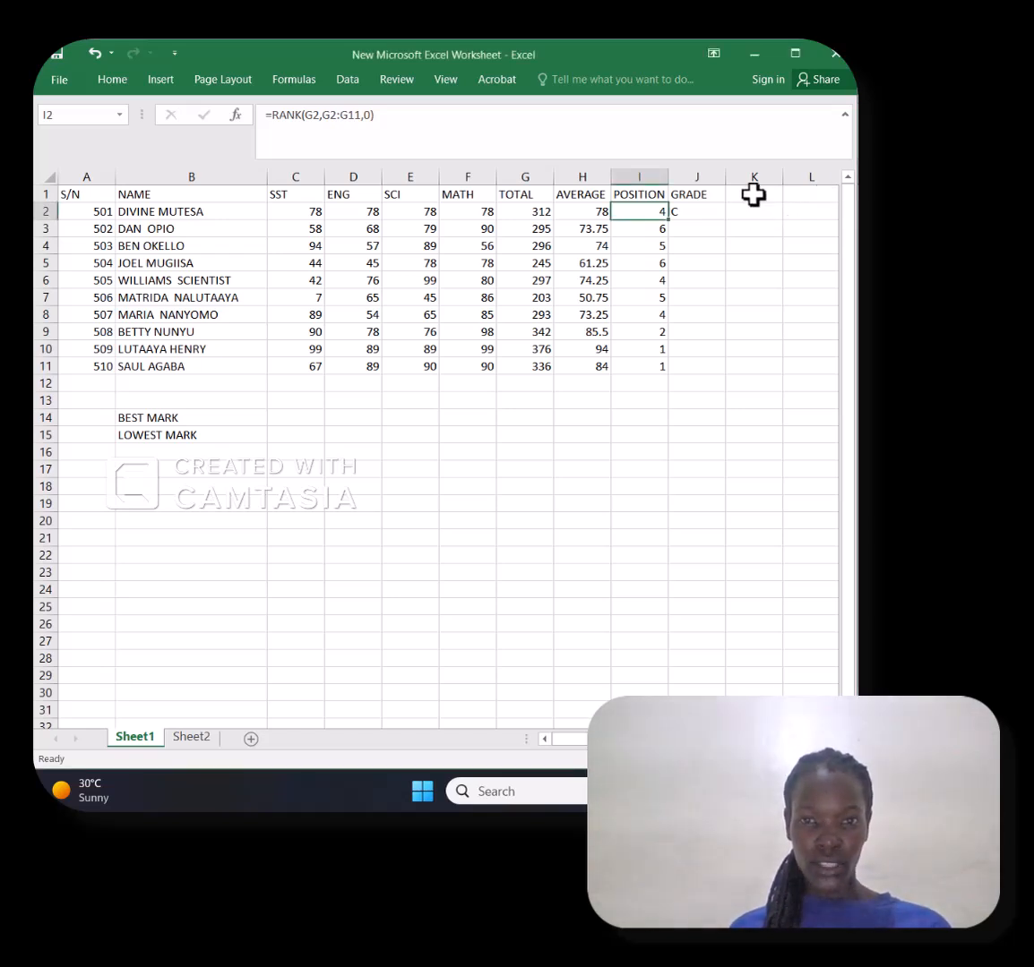
left_click(769, 213)
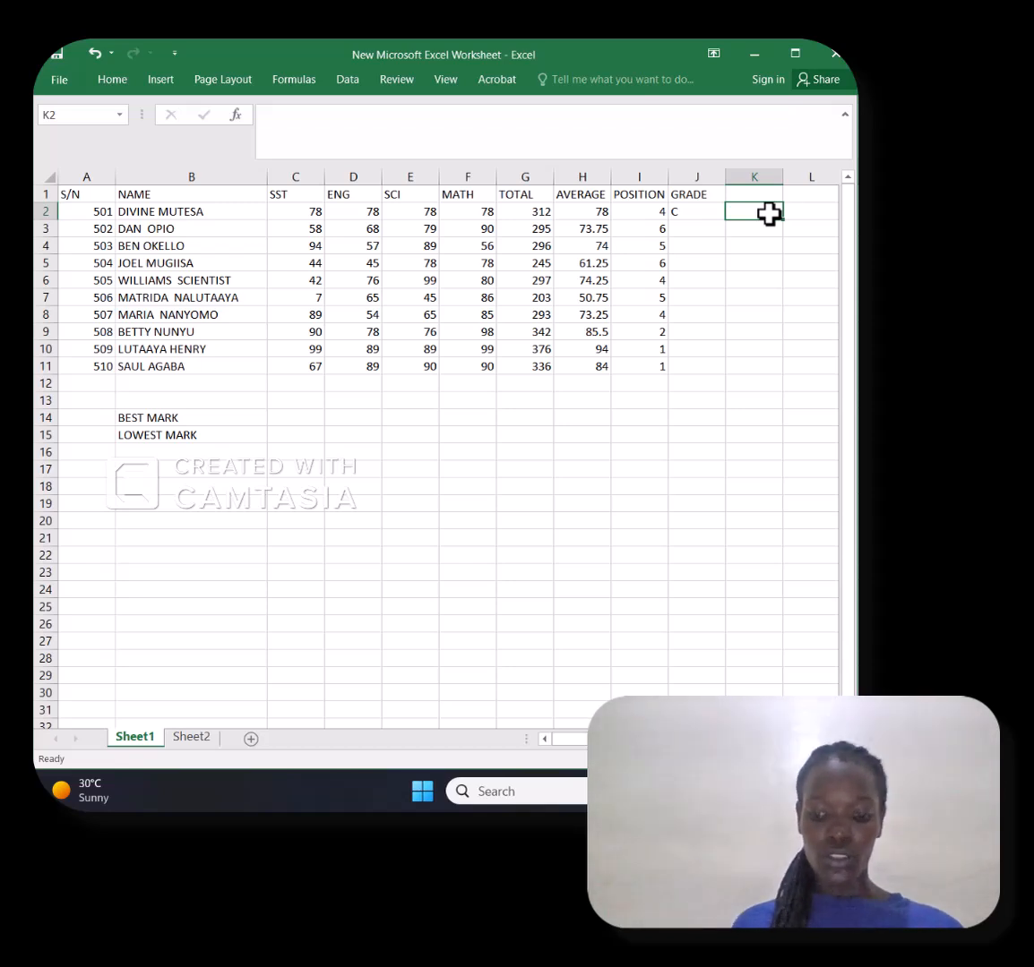
type("=")
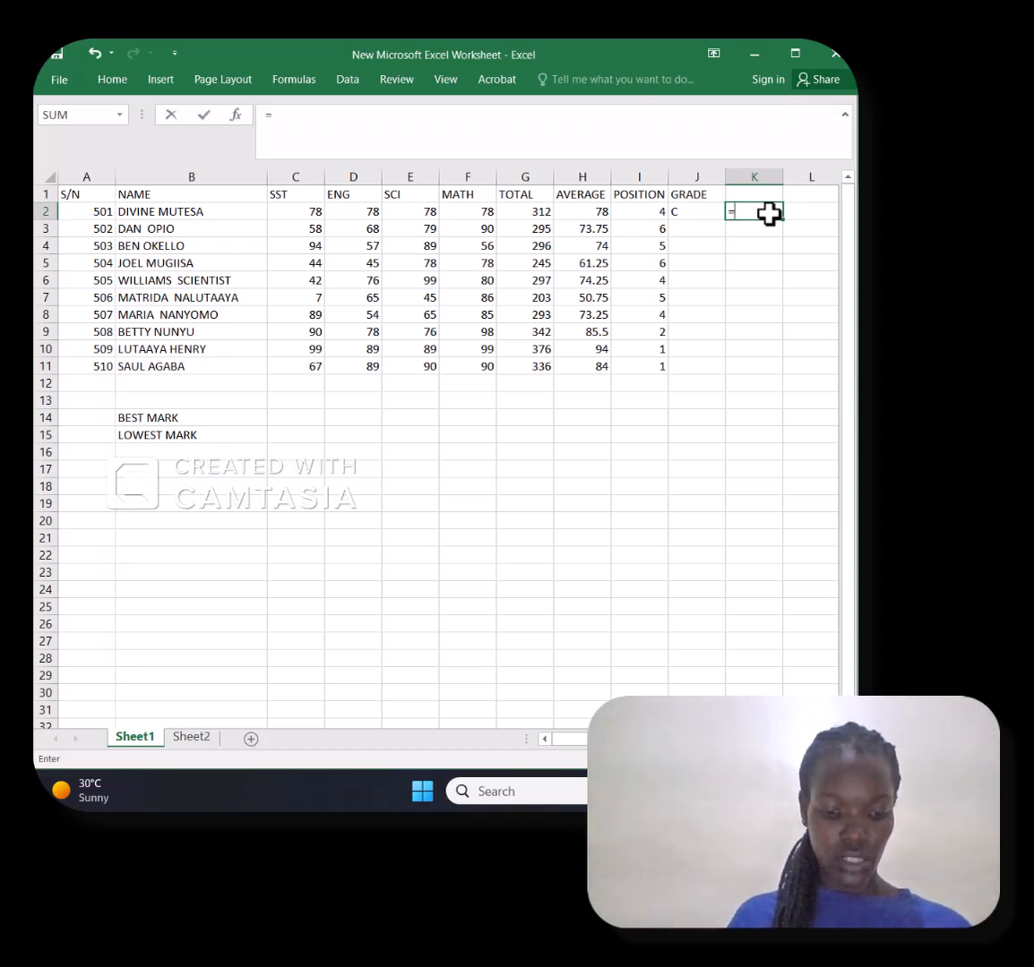
type("RAN")
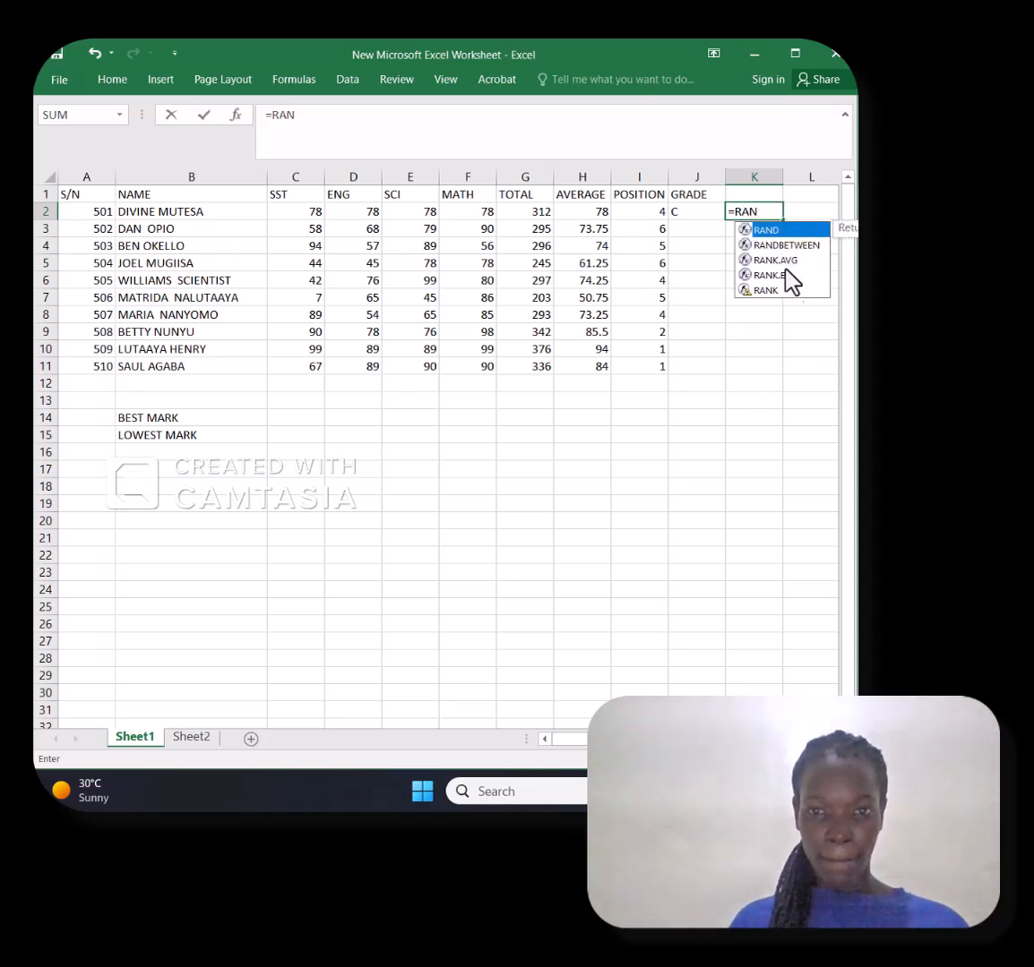
double_click(790, 291)
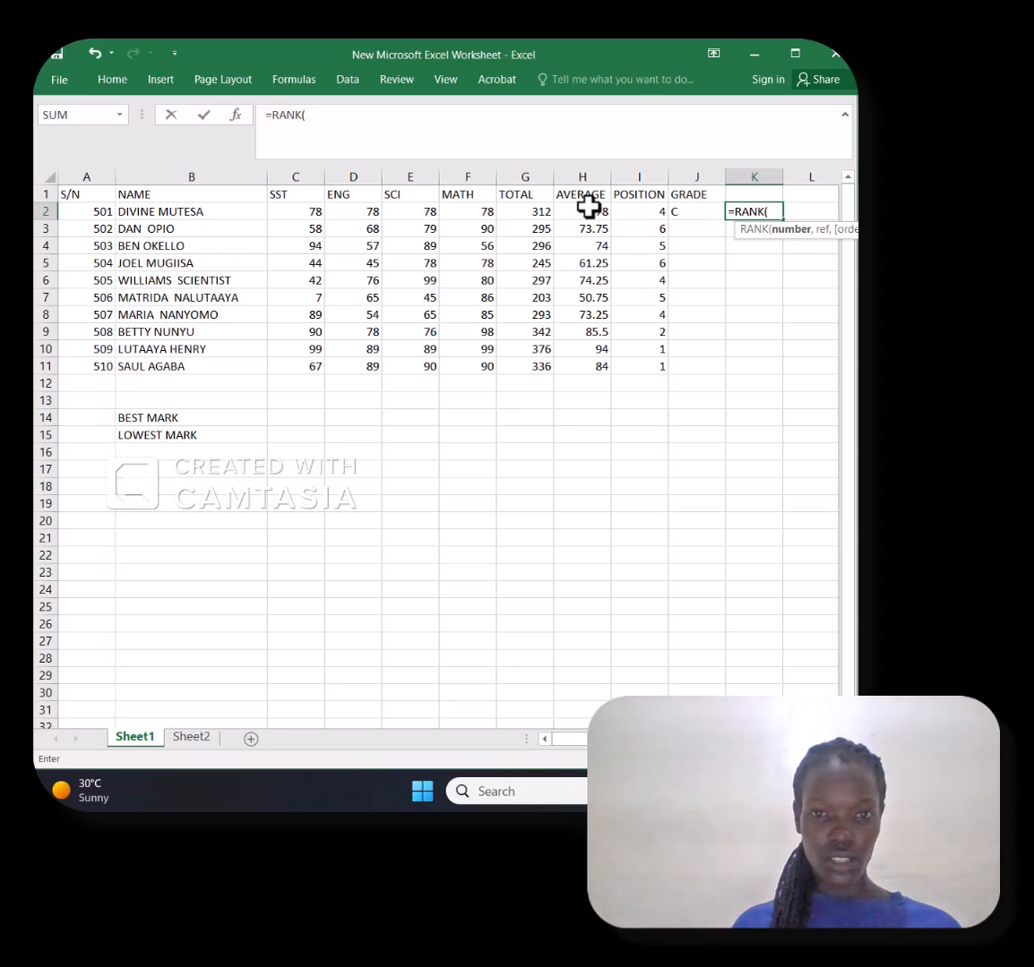
left_click(588, 208)
type(",")
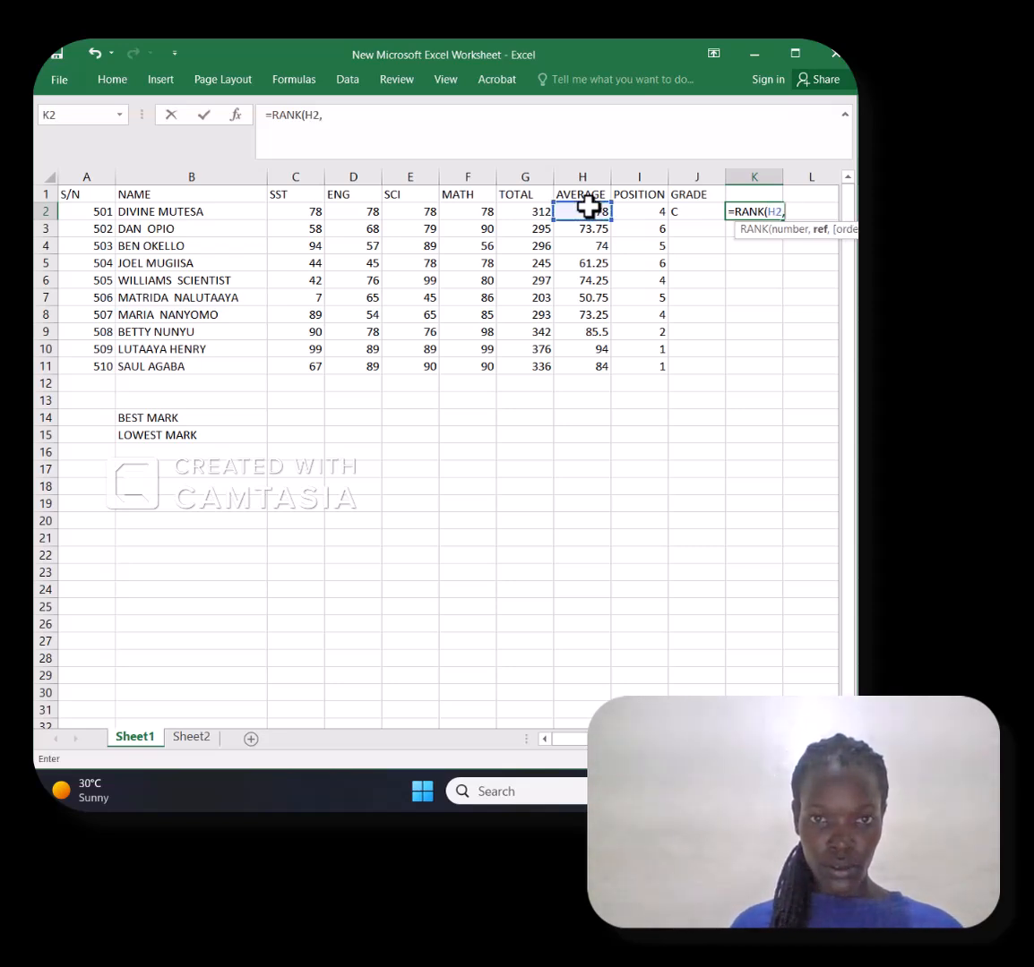
left_click(592, 214)
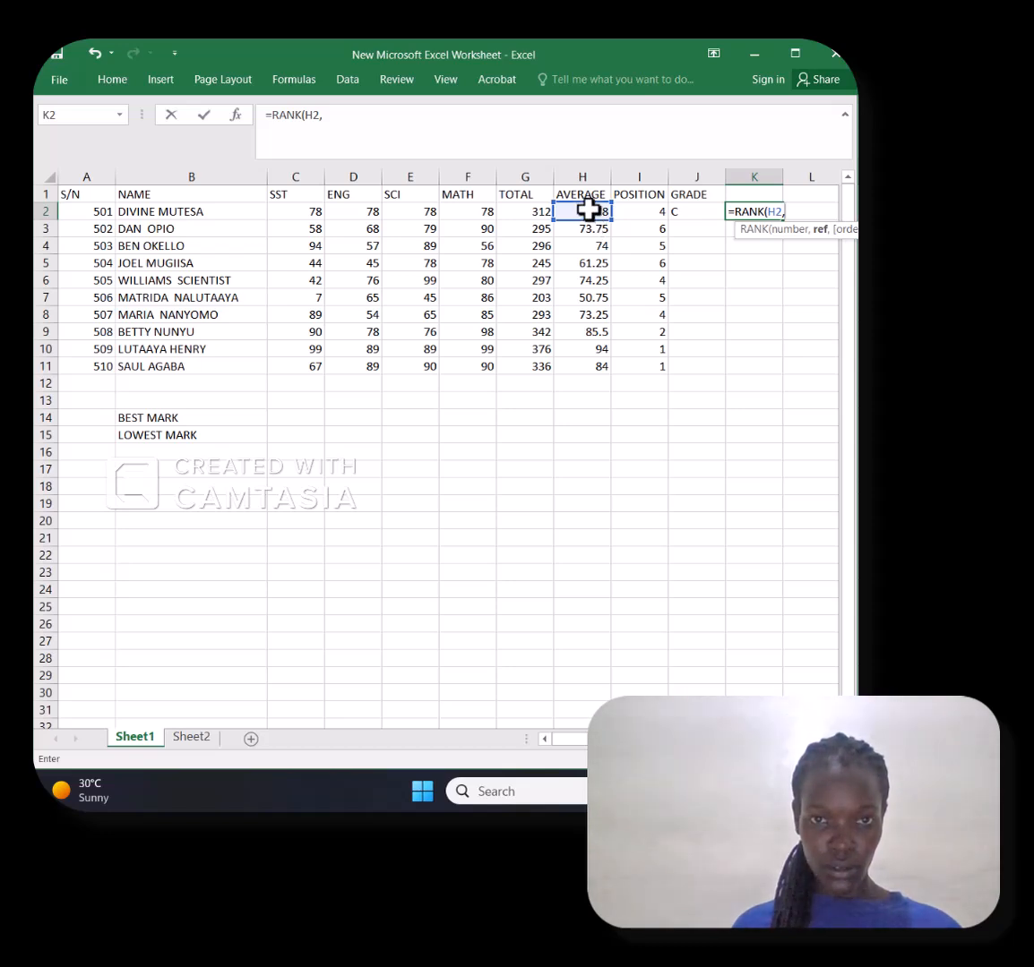
left_click_drag(574, 212, 589, 362)
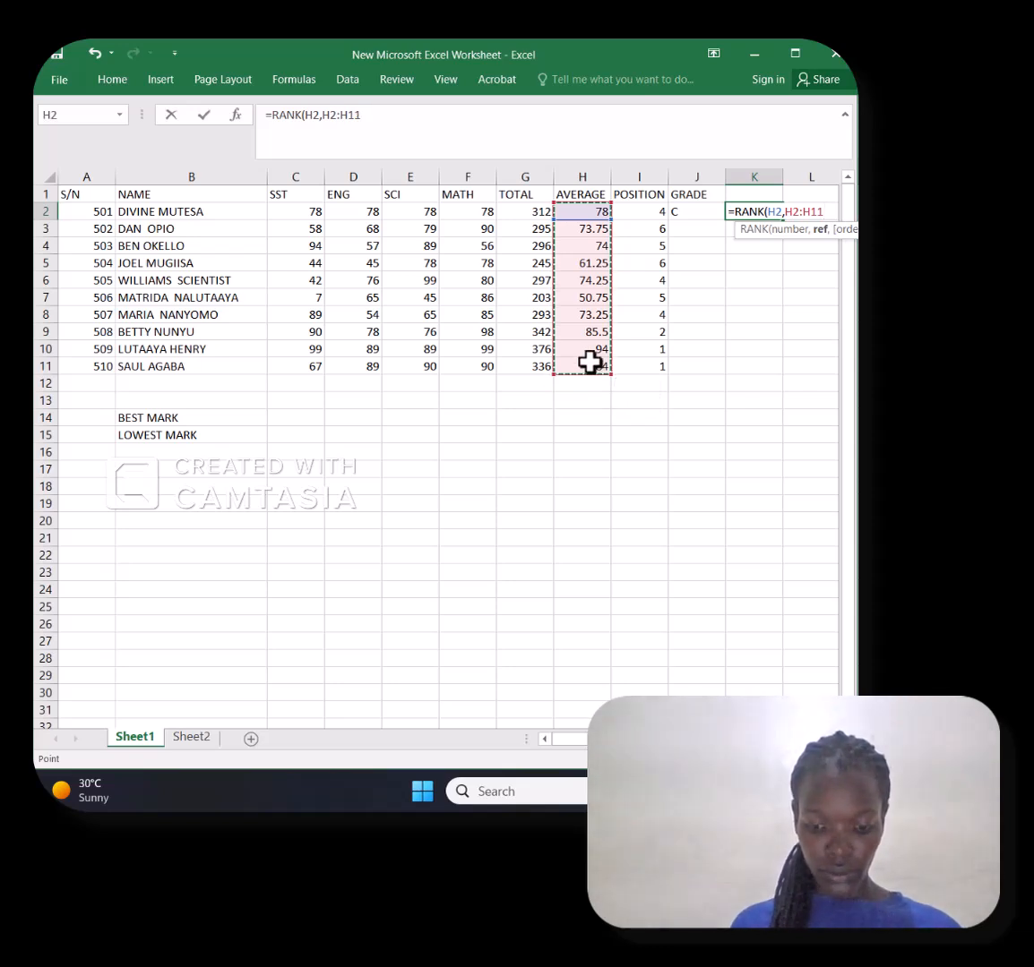
type(",0")
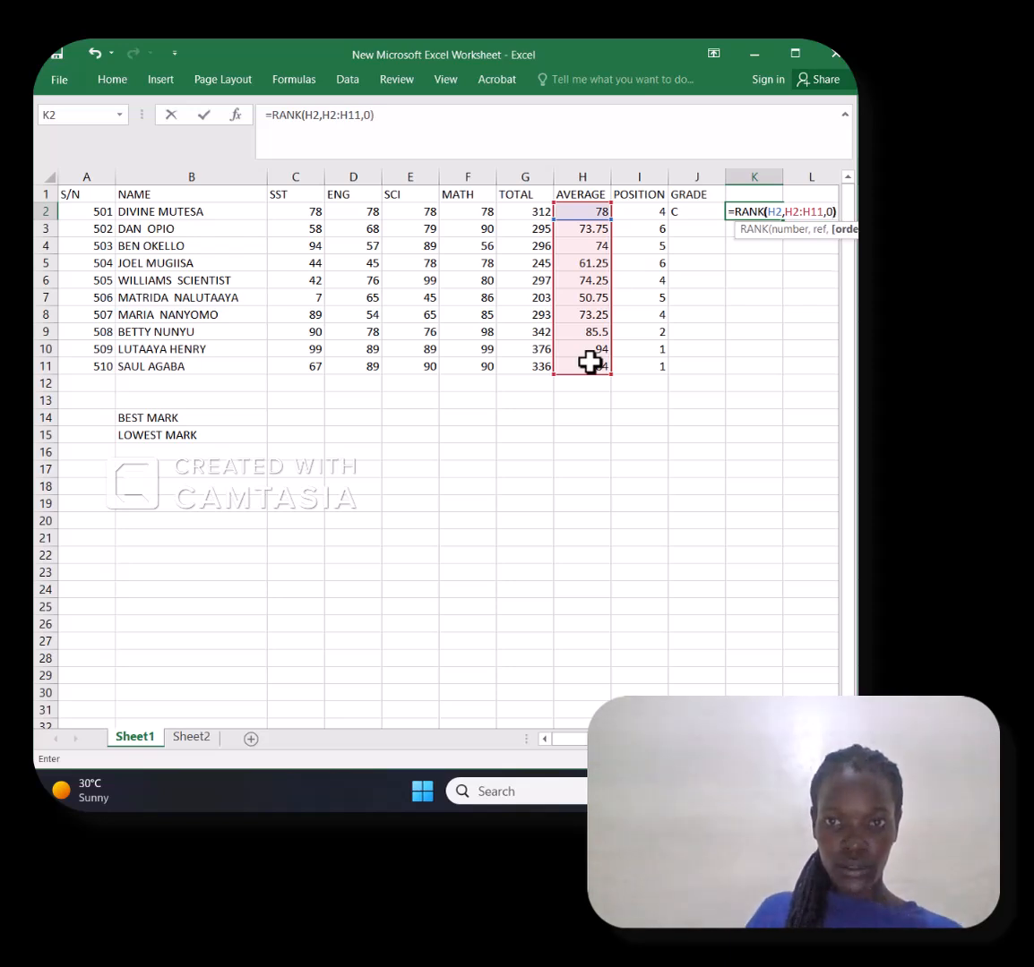
key("Return")
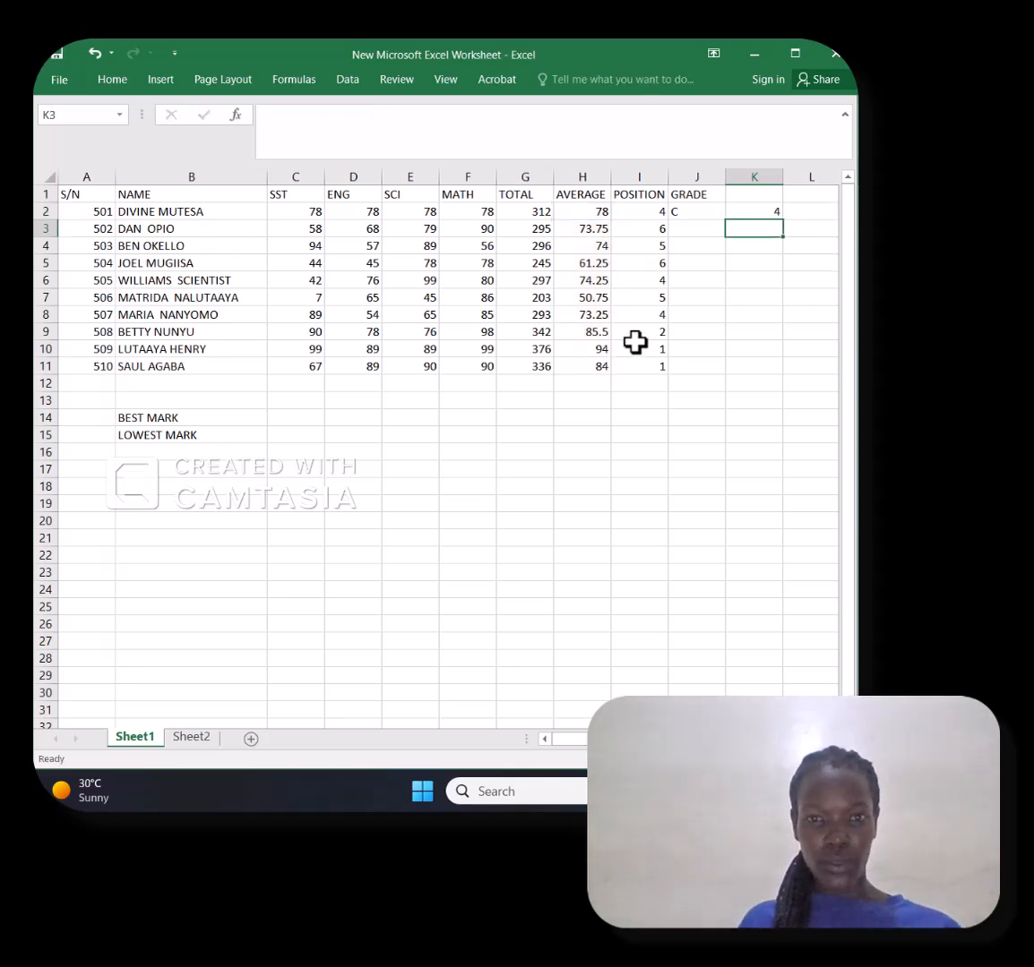
left_click(764, 209)
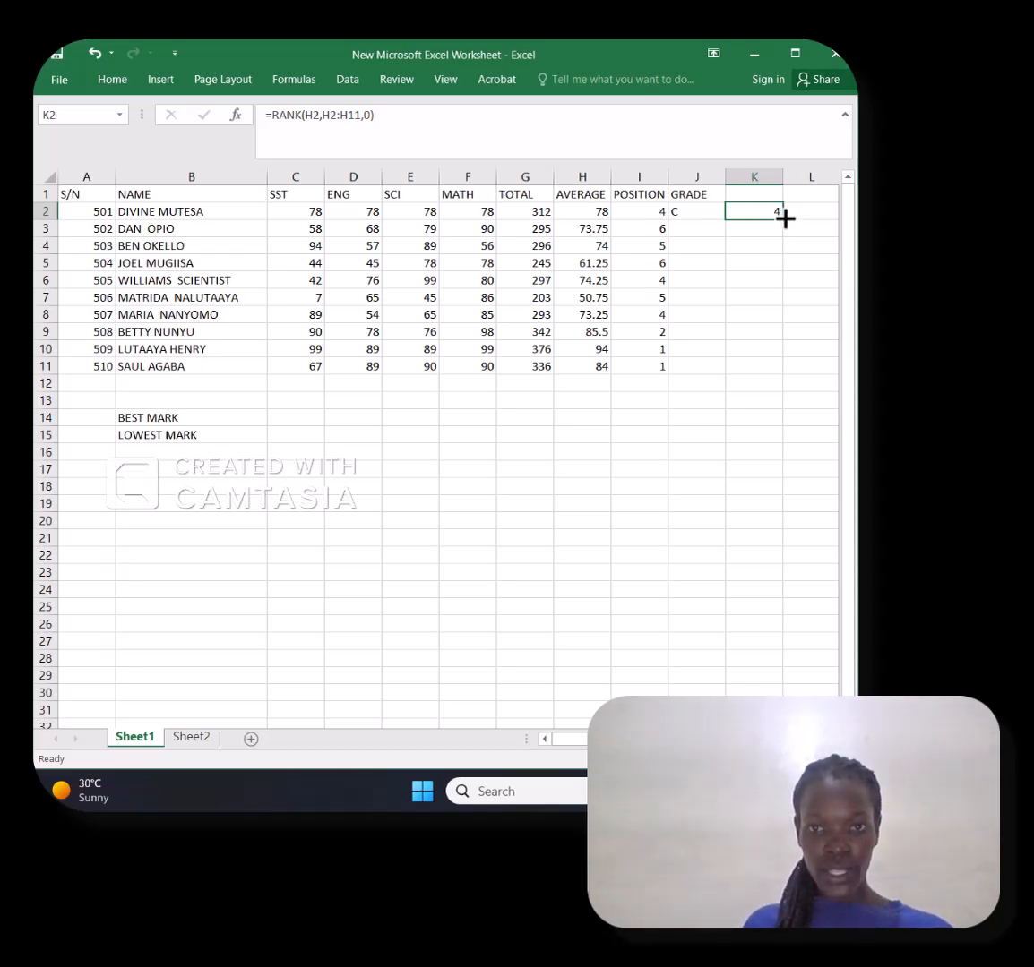
left_click_drag(784, 217, 785, 372)
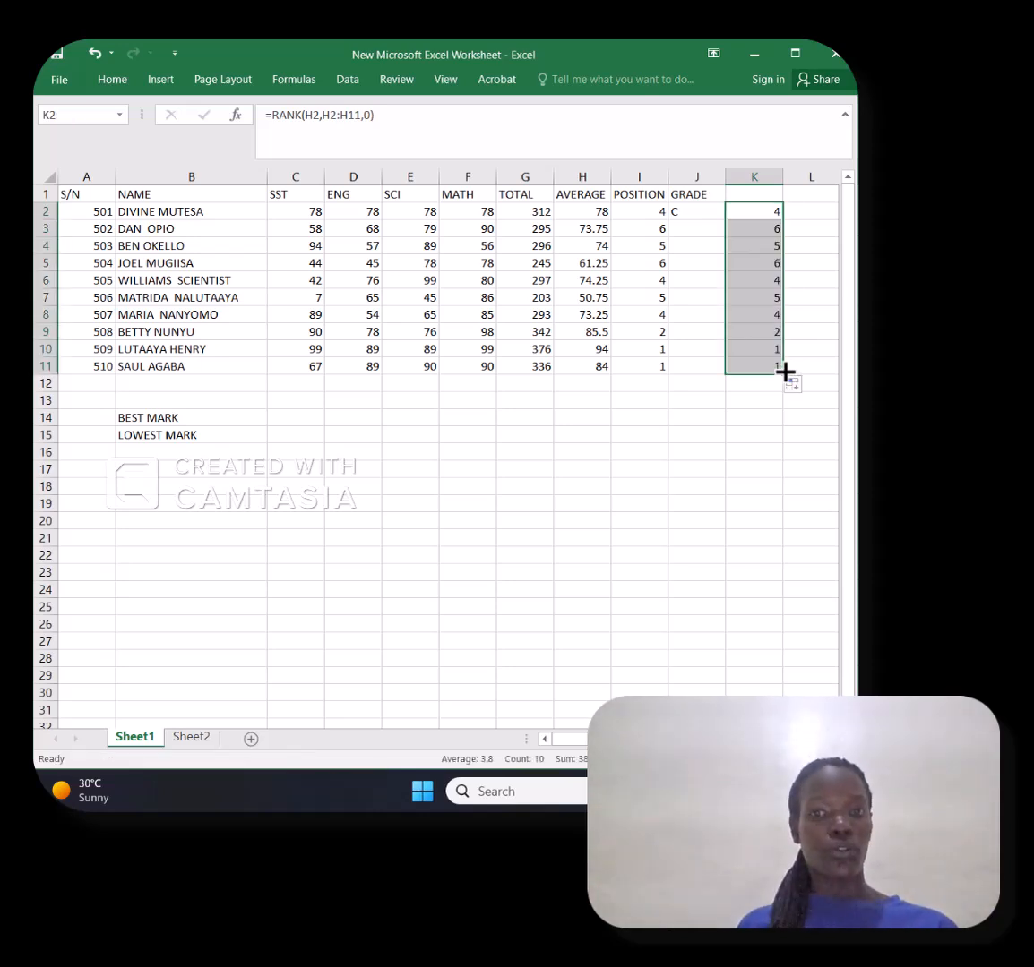
Clear the average-based rankings from K1:K11
left_click(753, 196)
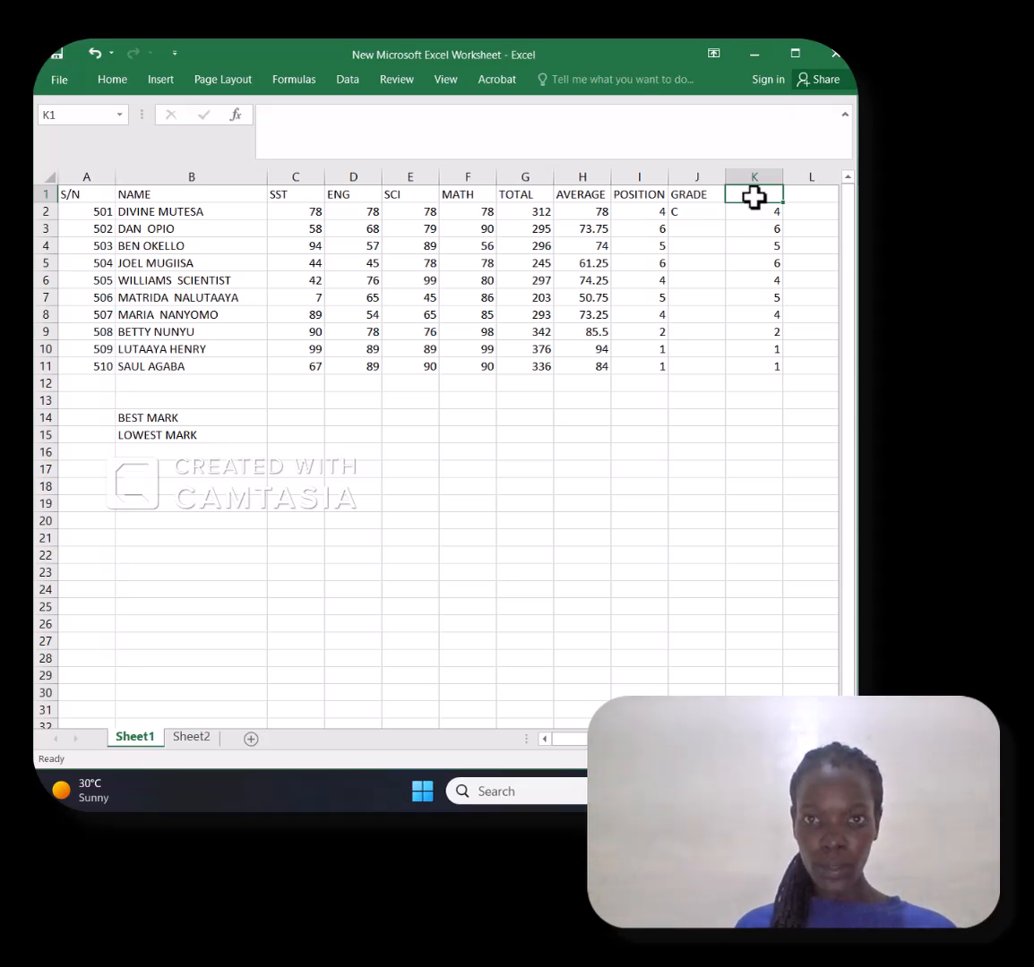
left_click(796, 210)
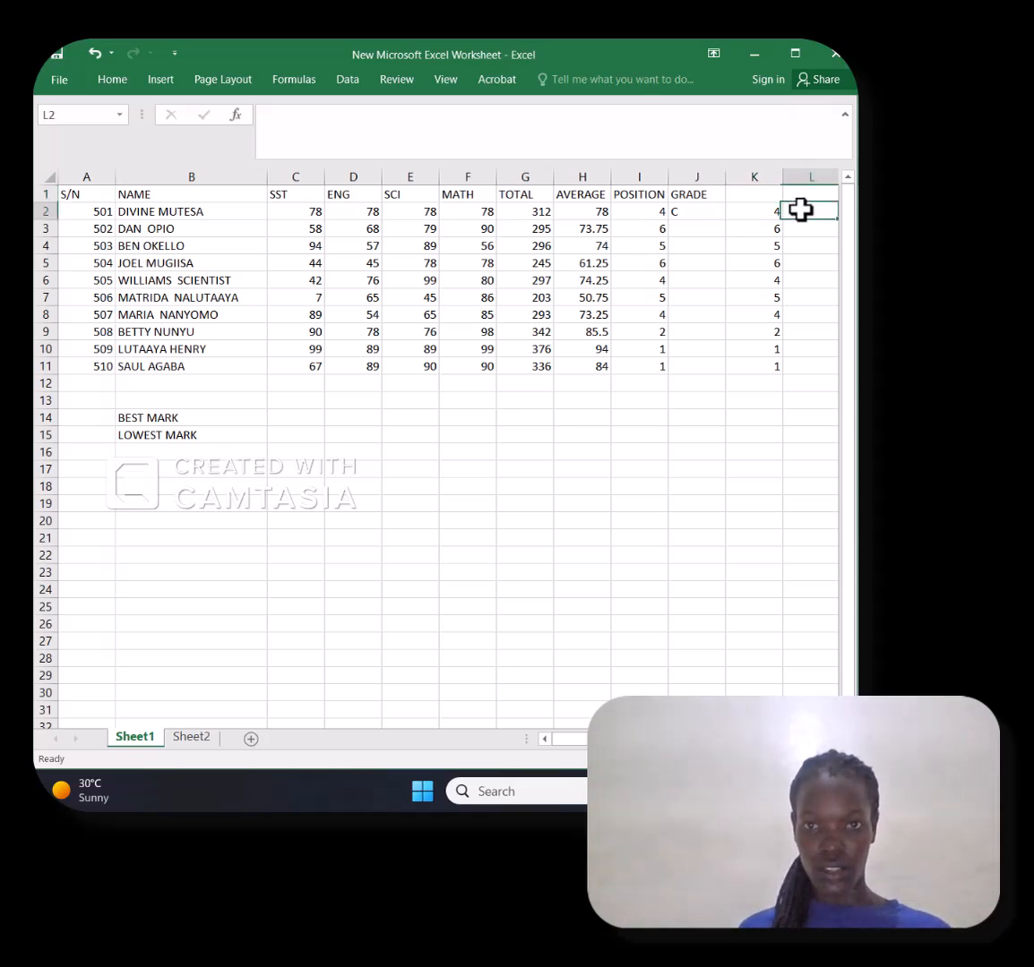
left_click(757, 192)
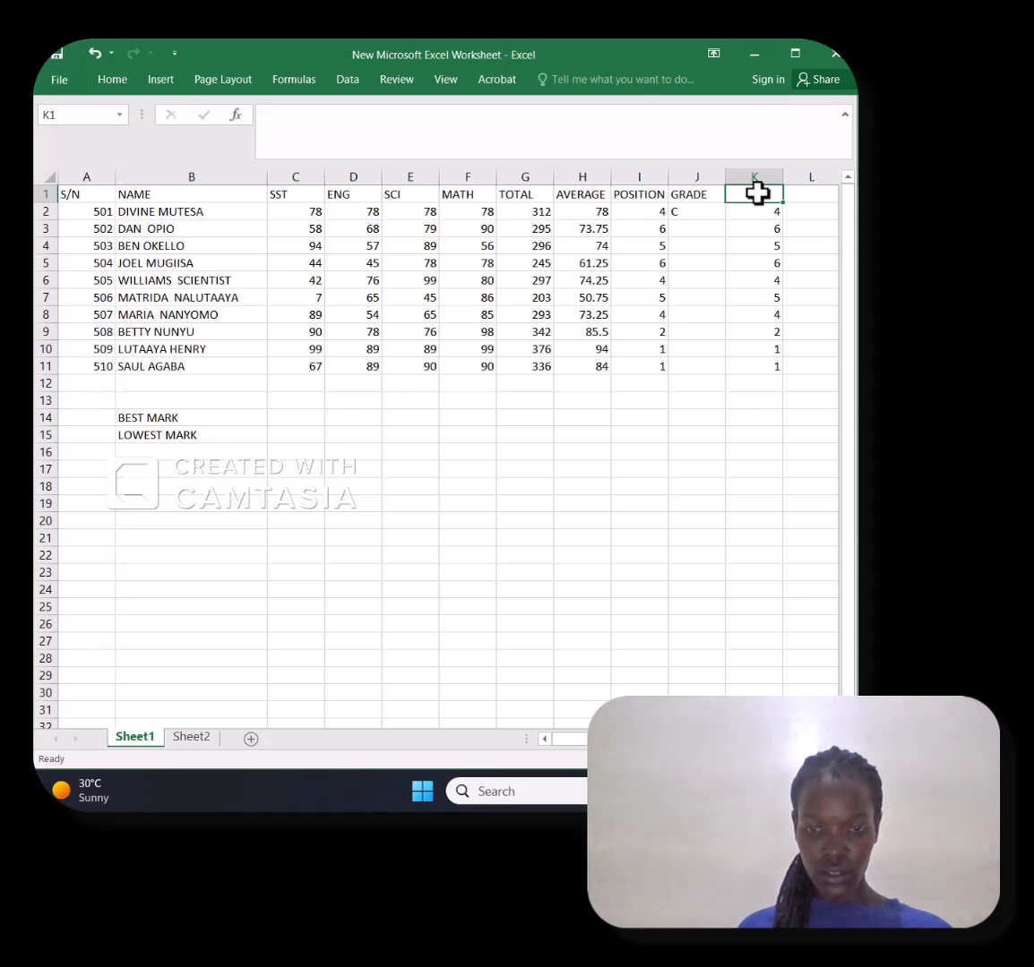
left_click_drag(757, 192, 777, 365)
key("Delete")
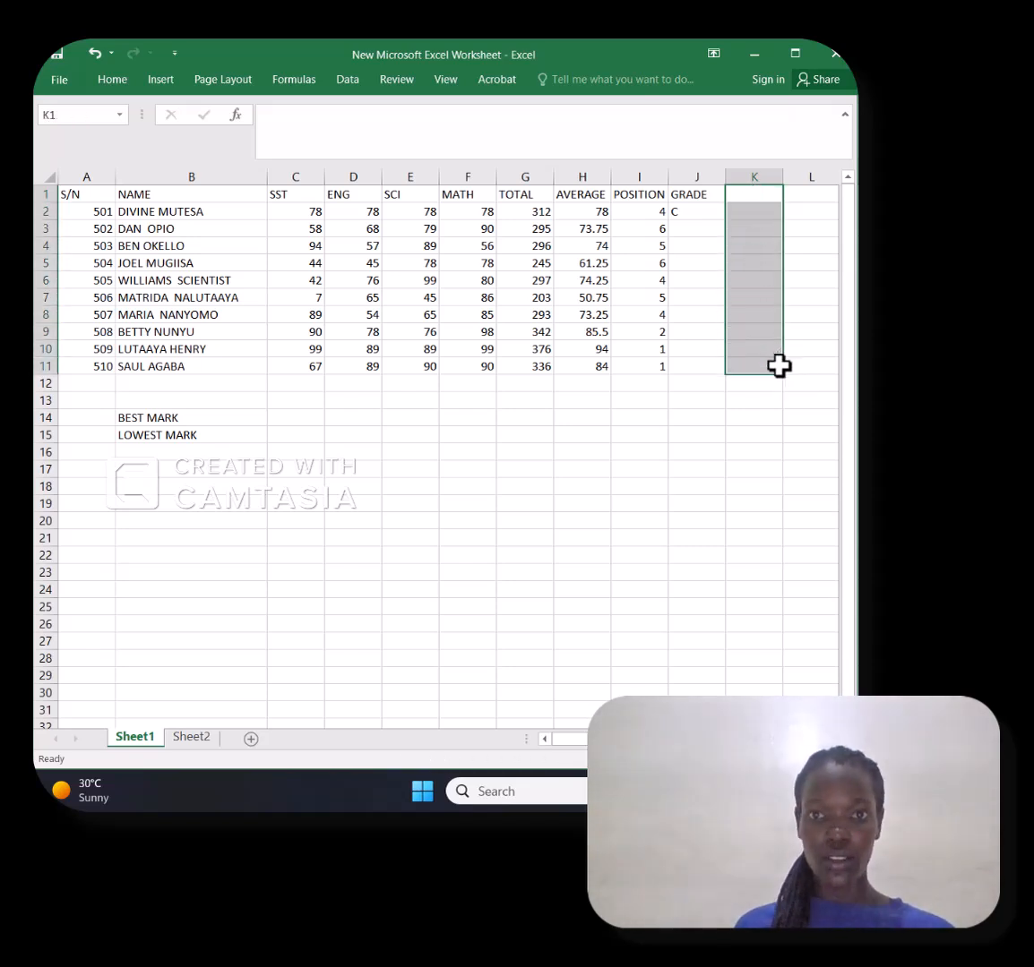
Fill the GRADE formula in J2 down through J11 for the remaining students
left_click(630, 208)
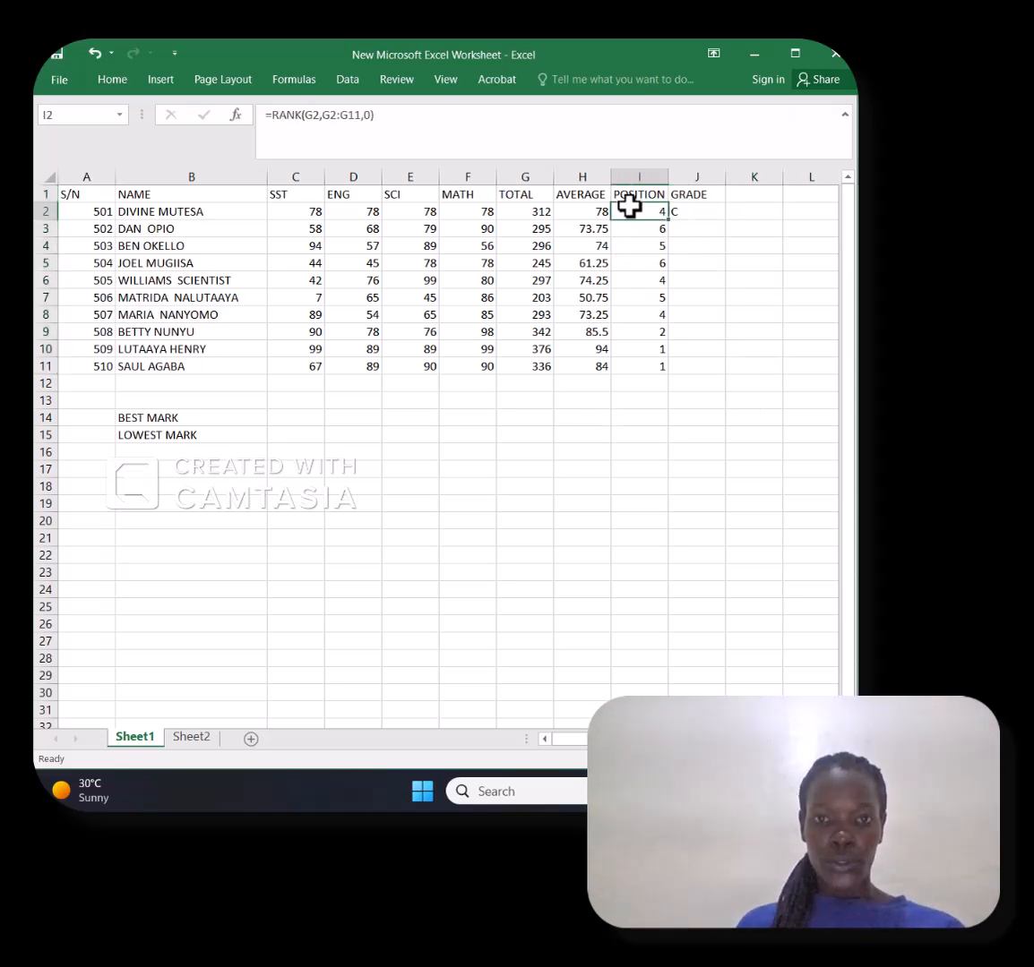
left_click(692, 208)
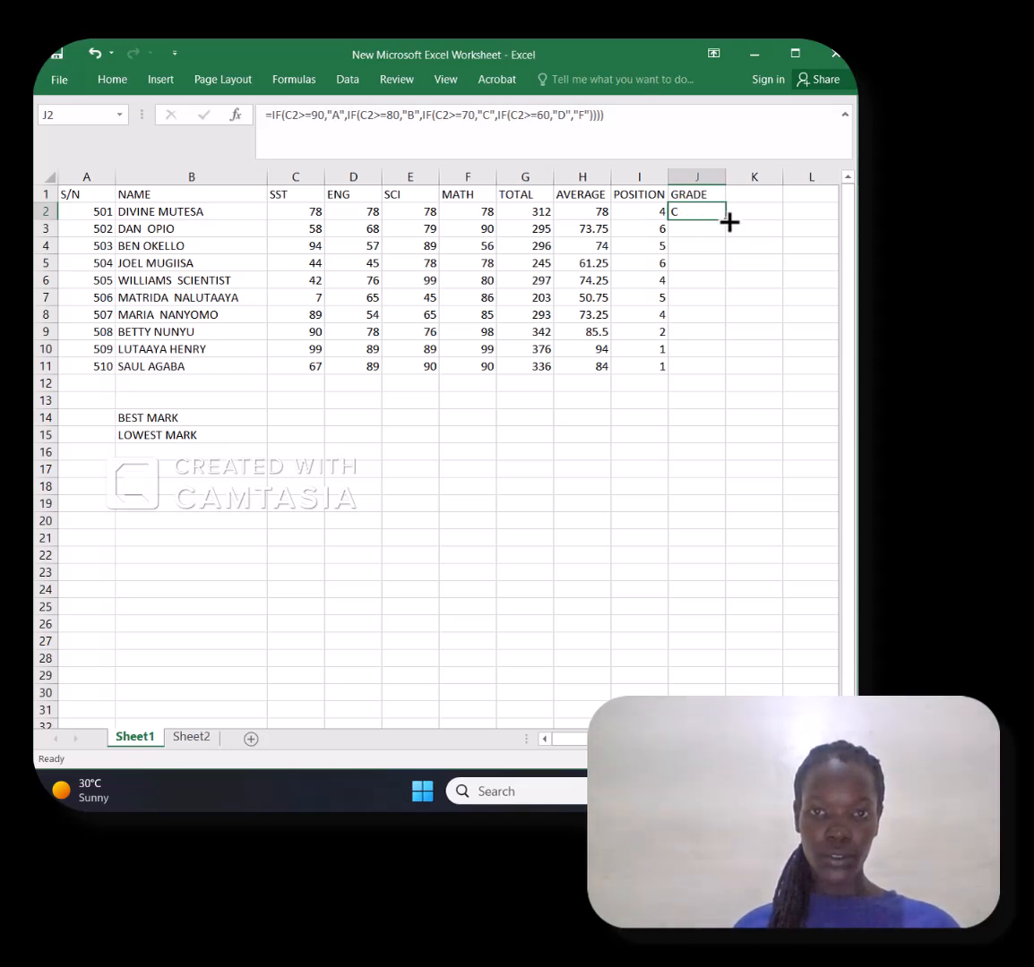
left_click_drag(727, 221, 734, 382)
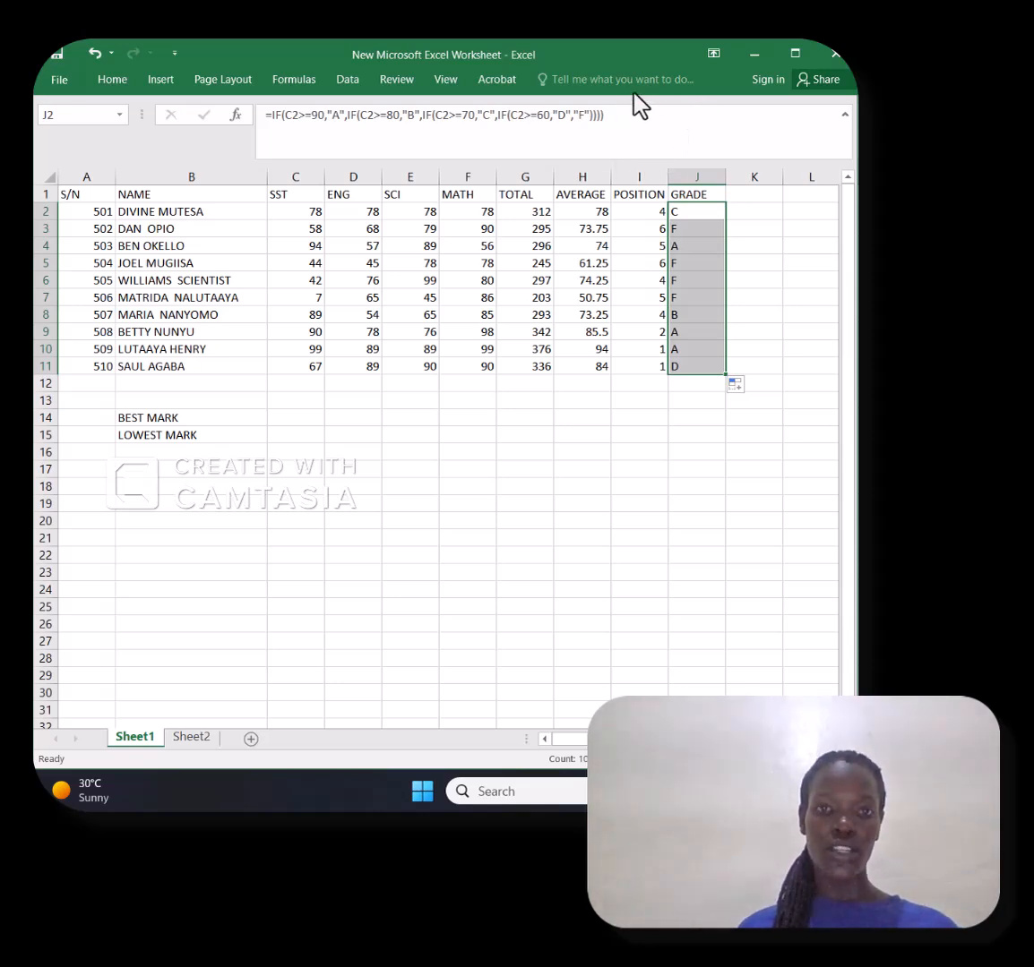
Try replacing the grade formula in J2 with =K4, and undo the replacement
left_click(616, 114)
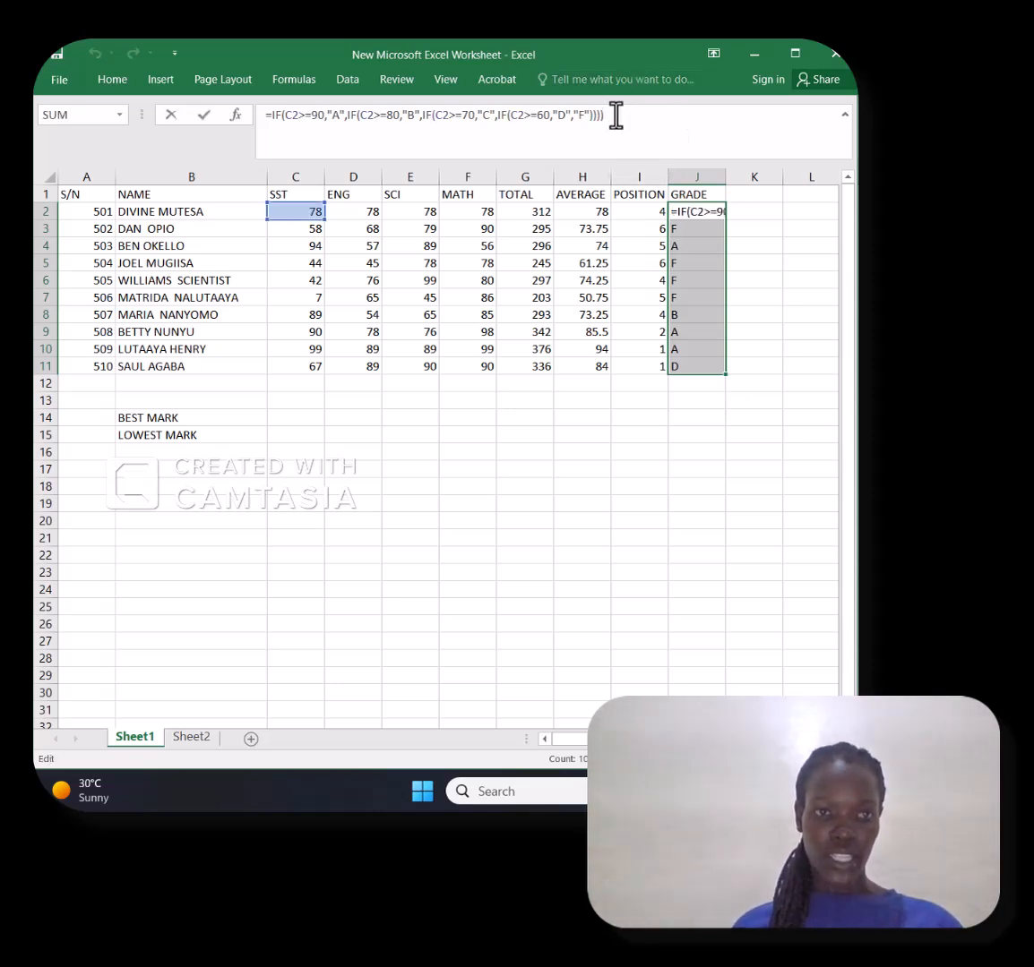
left_click_drag(616, 114, 537, 77)
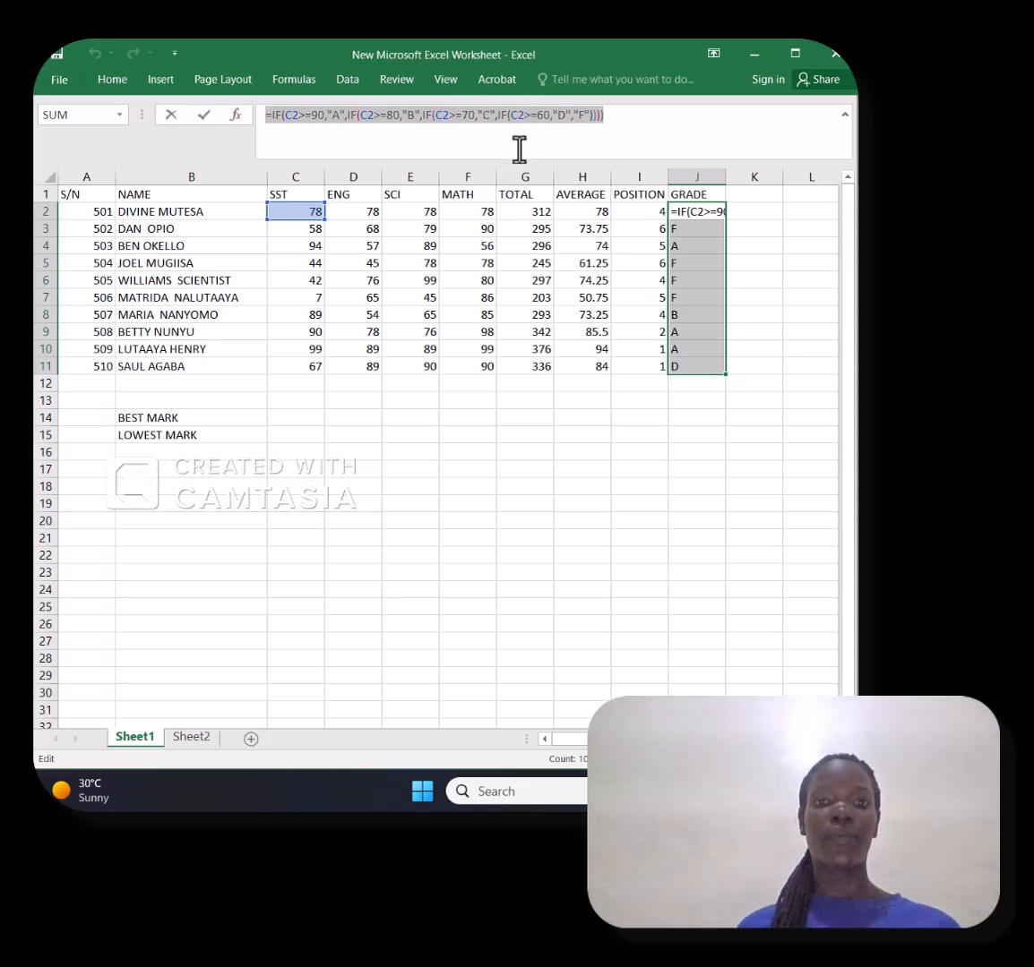
type("=")
left_click(772, 249)
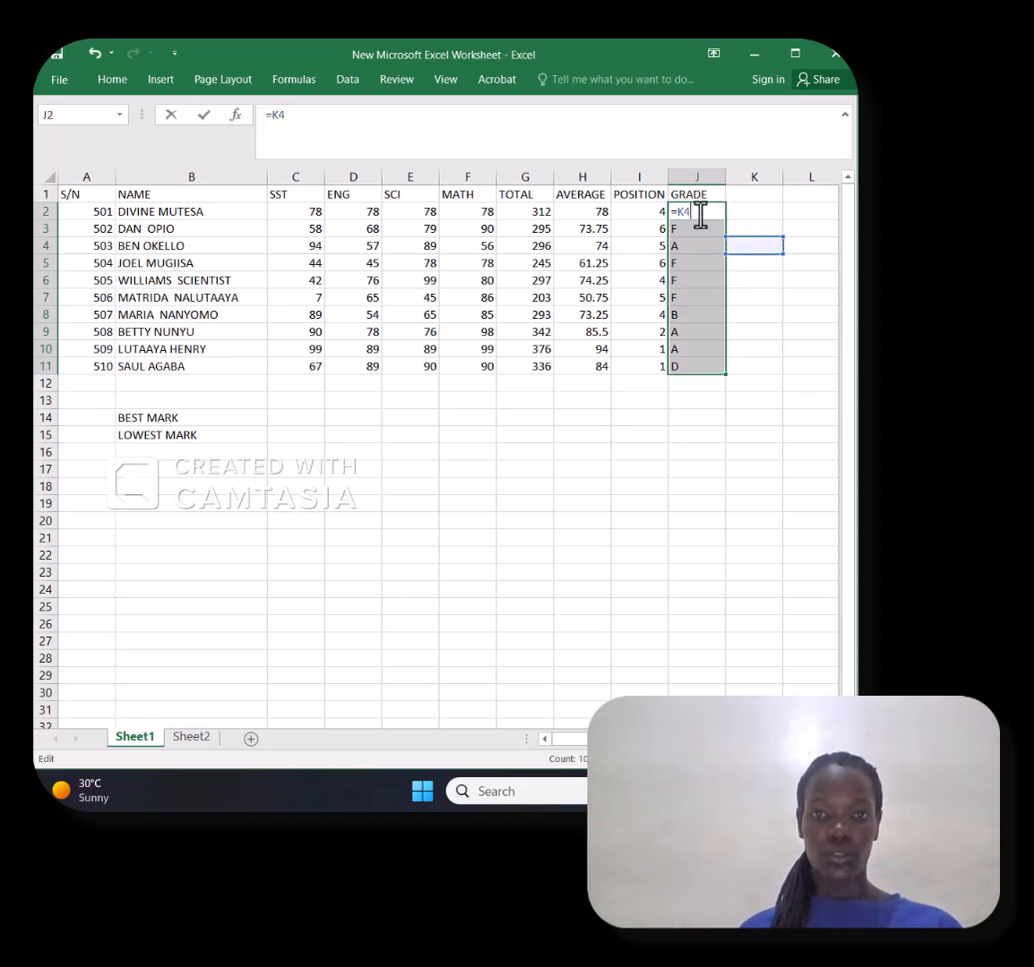
key("Return")
left_click(753, 195)
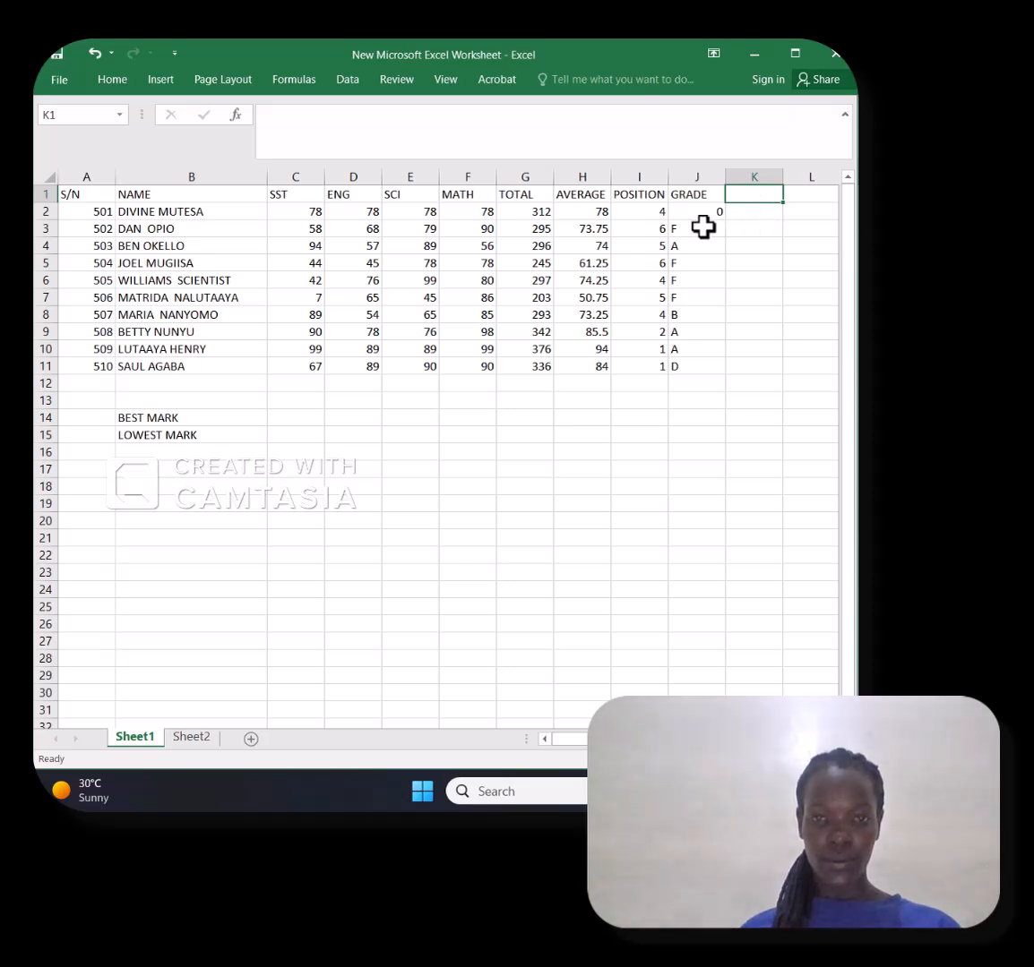
left_click(680, 213)
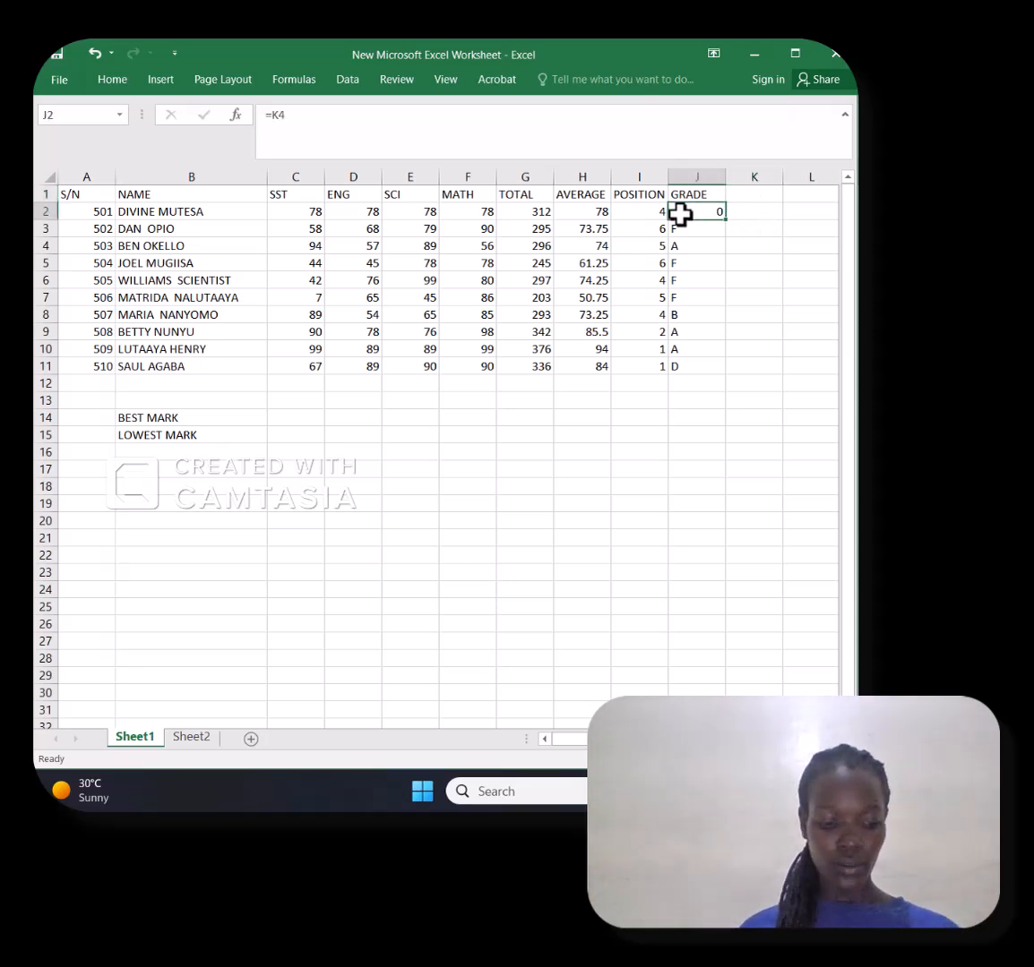
key("ctrl+z")
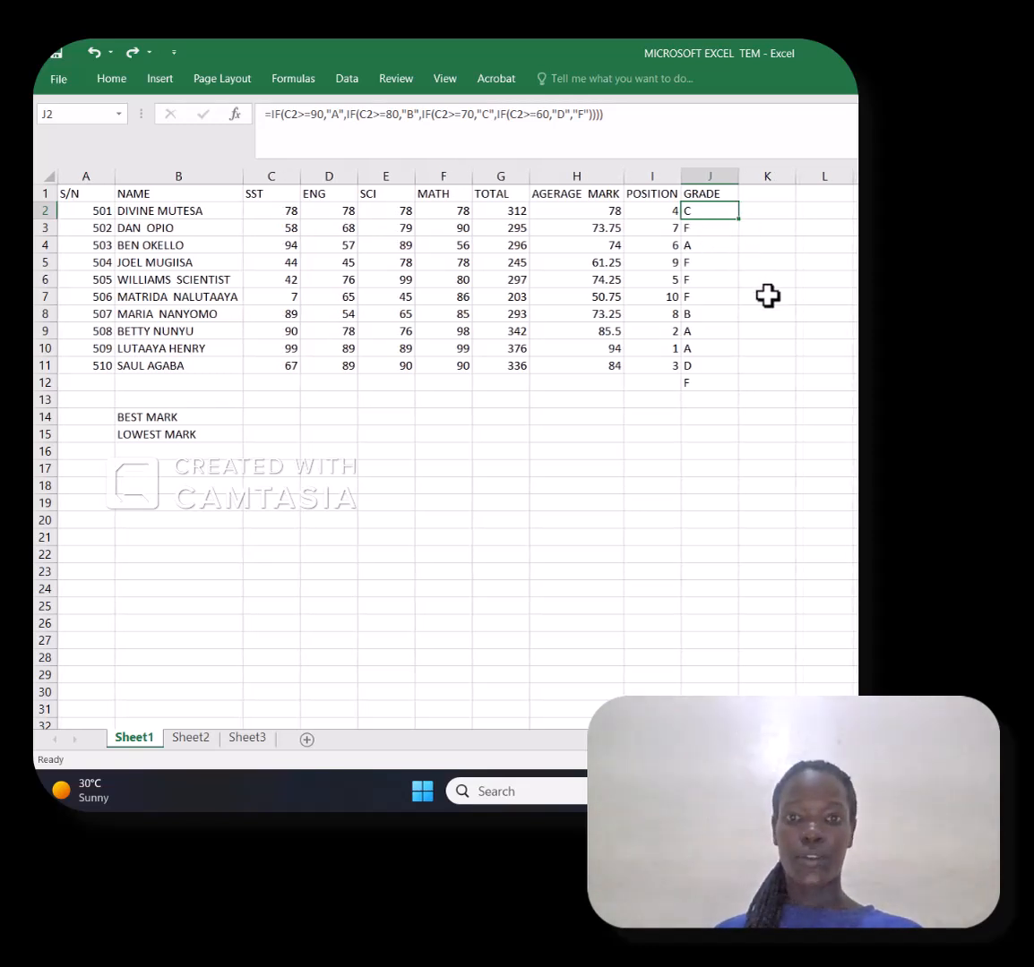
left_click(648, 479)
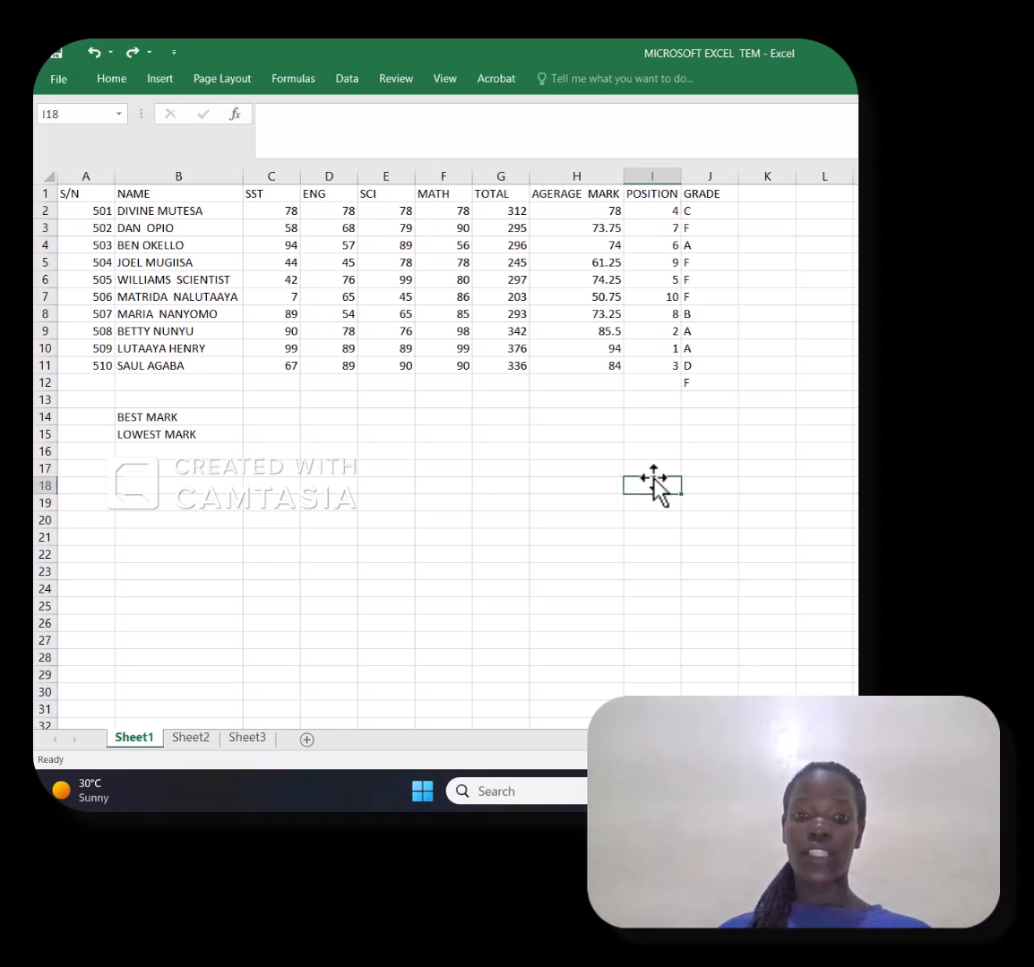